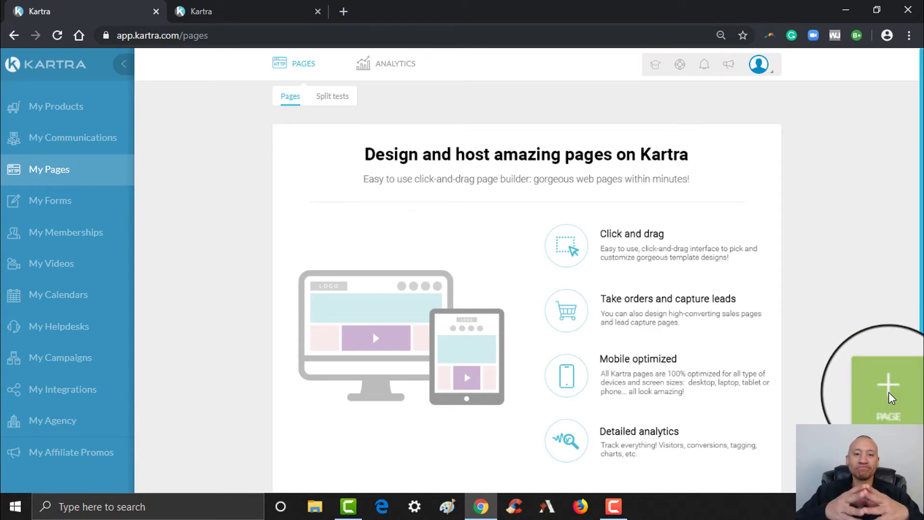
Start a new page and display the Squeeze Pages templates from the template categories.
{"action": "left_click", "coordinate": [890, 397]}
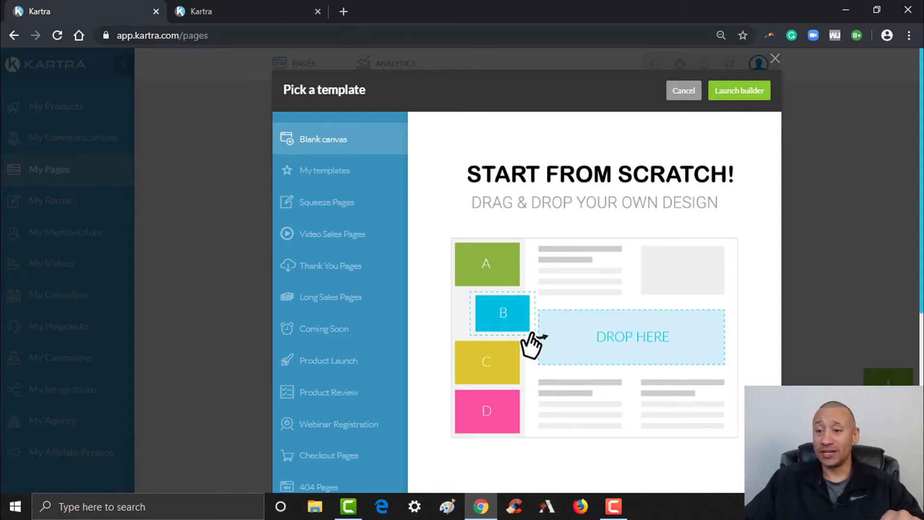
{"action": "scroll", "coordinate": [489, 183], "scroll_direction": "down", "scroll_amount": 3}
{"action": "scroll", "coordinate": [489, 183], "scroll_direction": "down", "scroll_amount": 3}
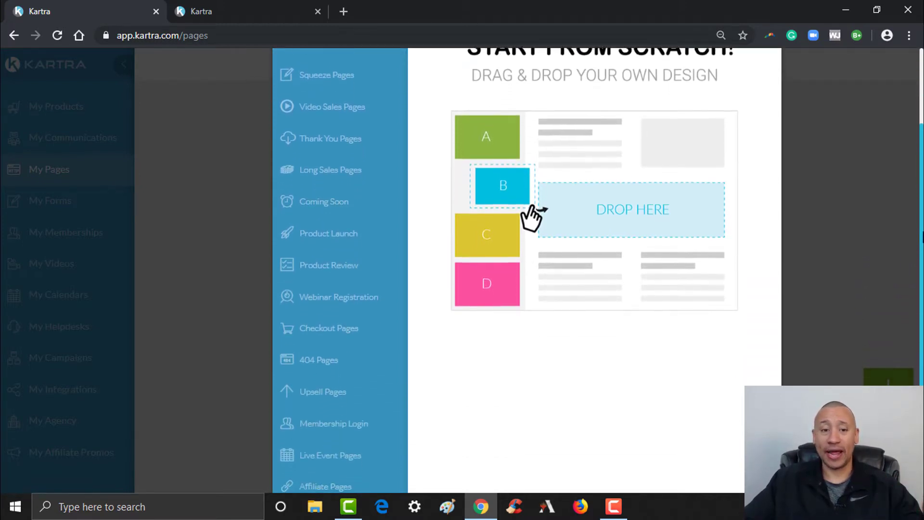
{"action": "scroll", "coordinate": [321, 142], "scroll_direction": "up", "scroll_amount": 2}
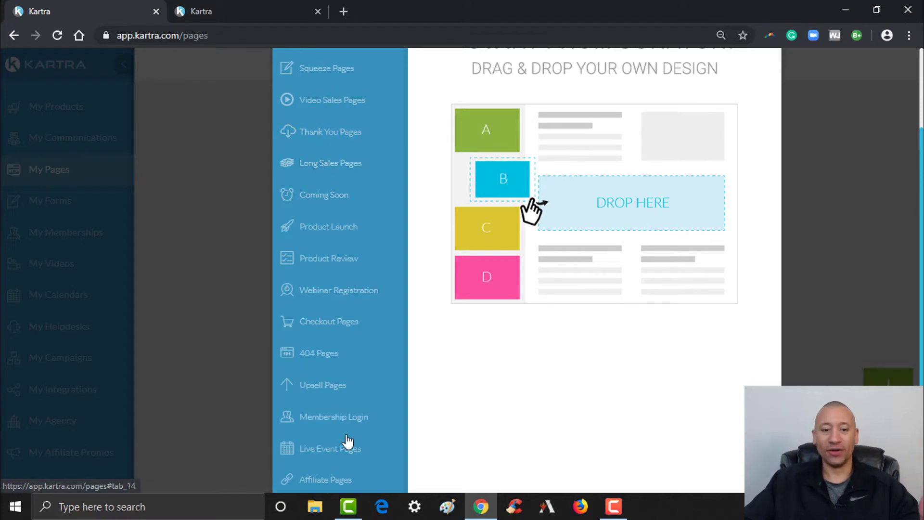
{"action": "scroll", "coordinate": [348, 441], "scroll_direction": "down", "scroll_amount": 2}
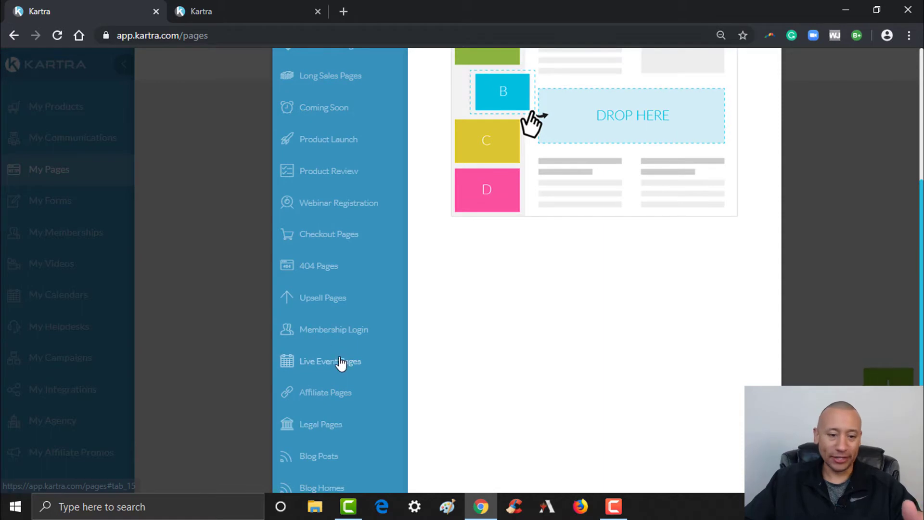
{"action": "scroll", "coordinate": [354, 359], "scroll_direction": "down", "scroll_amount": 1}
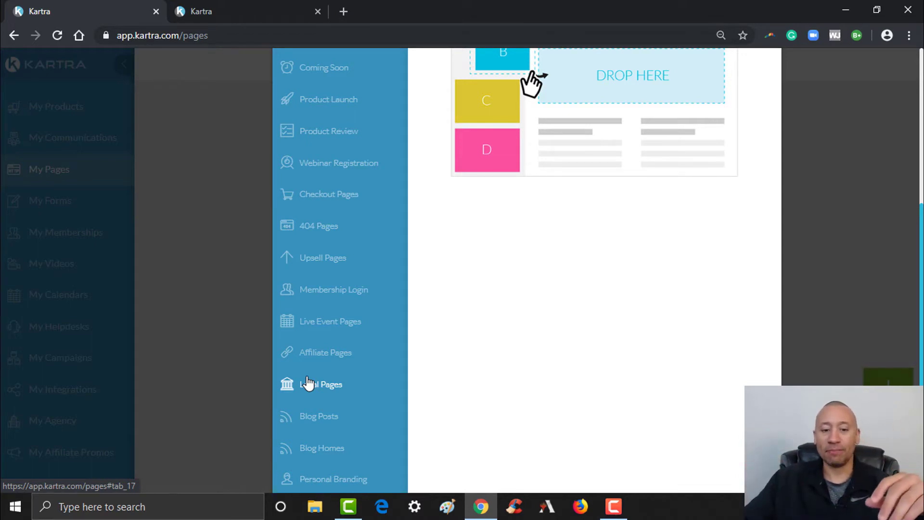
{"action": "scroll", "coordinate": [308, 384], "scroll_direction": "down", "scroll_amount": 1}
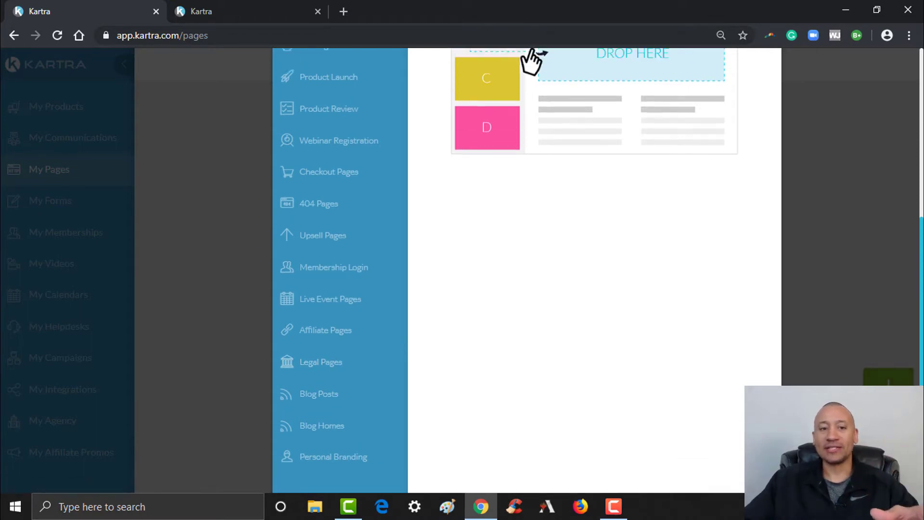
{"action": "scroll", "coordinate": [819, 171], "scroll_direction": "up", "scroll_amount": 5}
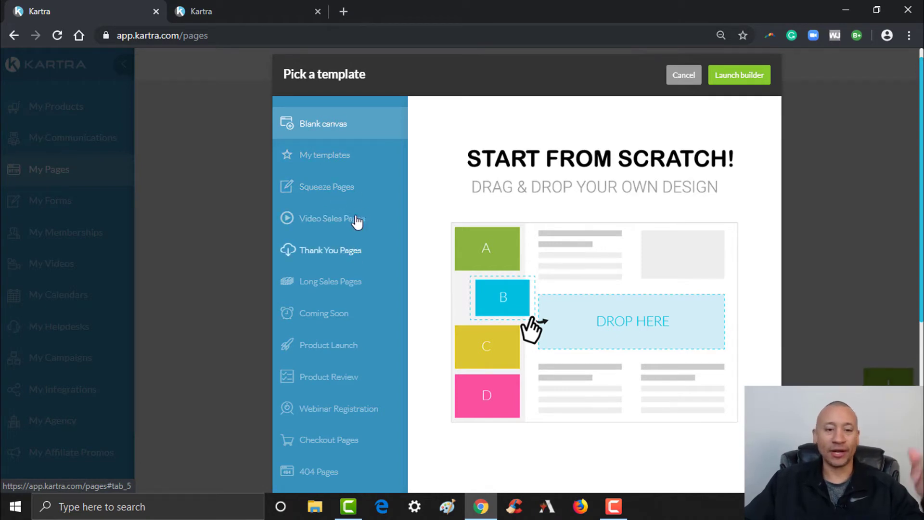
{"action": "left_click", "coordinate": [338, 192]}
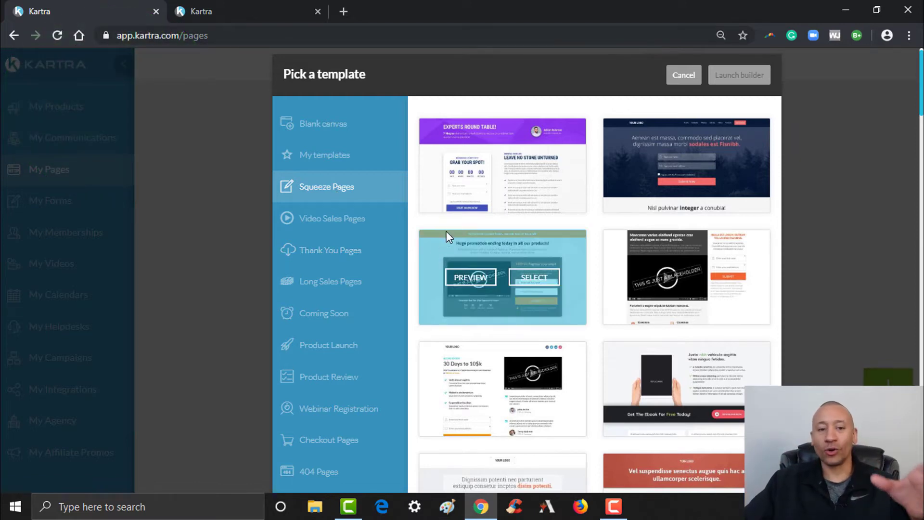
Preview the purple "Experts Round Table!" squeeze page template and close the preview.
{"action": "mouse_move", "coordinate": [733, 205]}
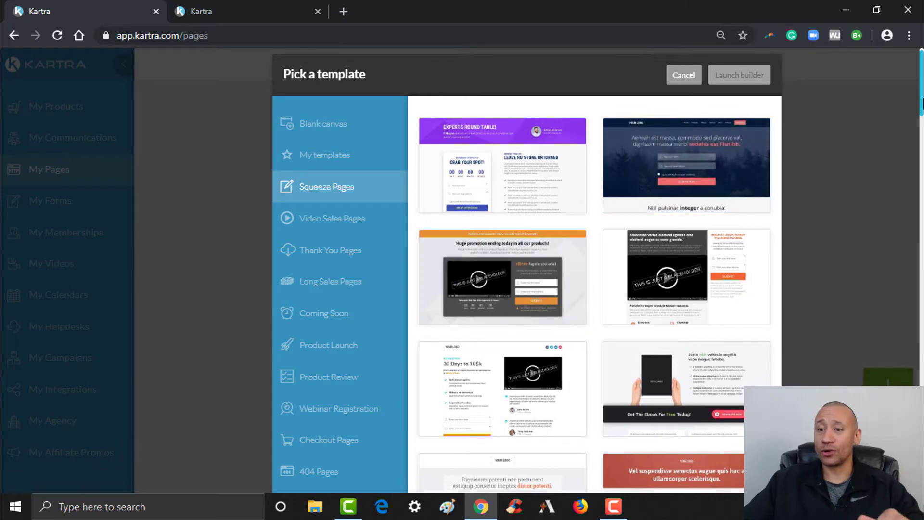
{"action": "scroll", "coordinate": [686, 216], "scroll_direction": "down", "scroll_amount": 1}
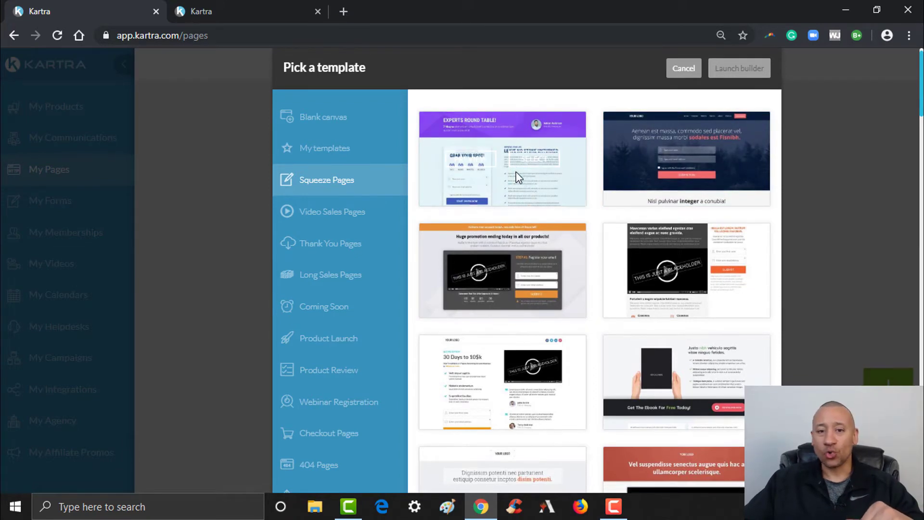
{"action": "mouse_move", "coordinate": [709, 159]}
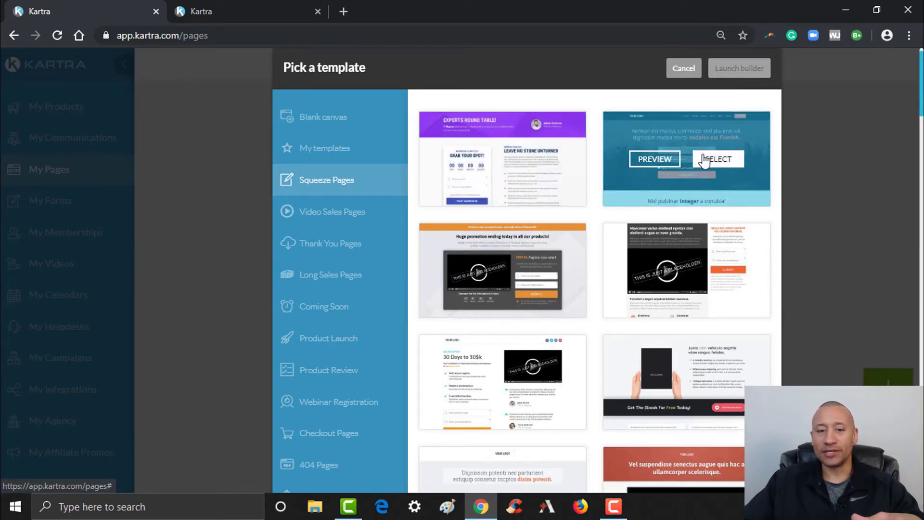
{"action": "mouse_move", "coordinate": [495, 180]}
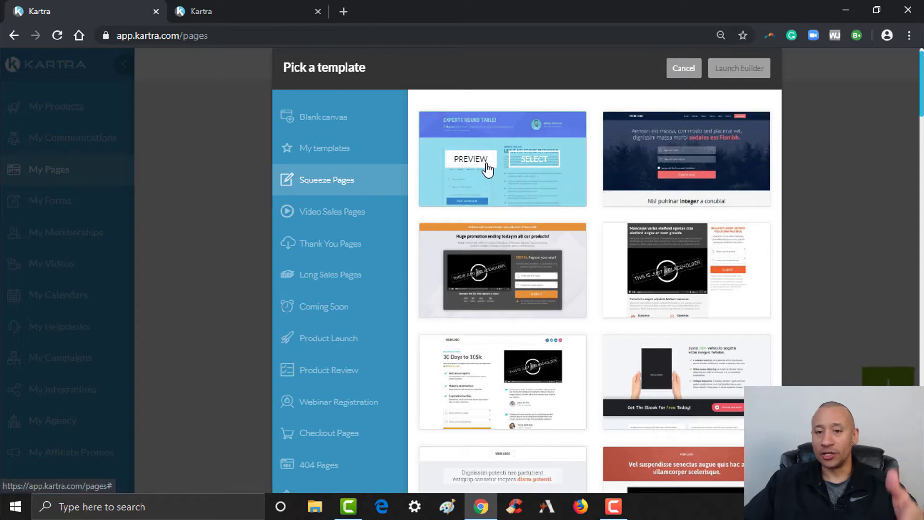
{"action": "left_click", "coordinate": [487, 164]}
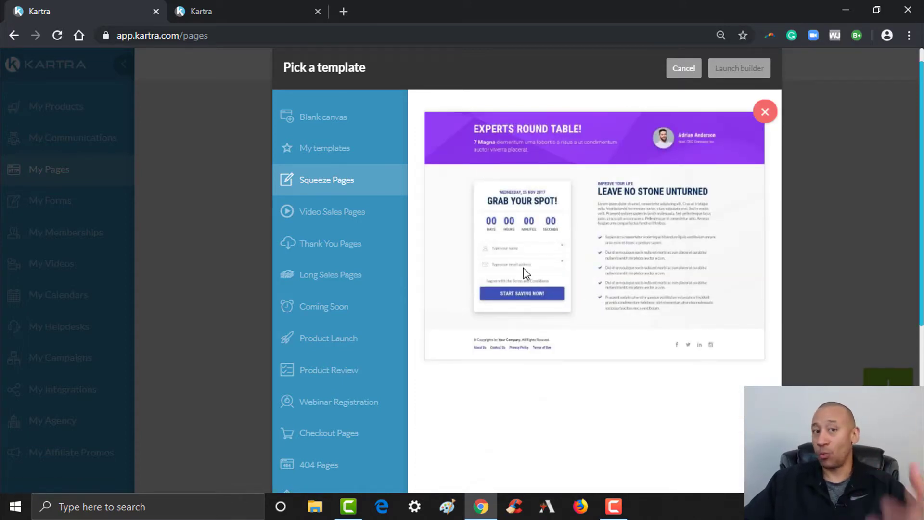
{"action": "left_click", "coordinate": [765, 112]}
Preview the dark blue forest squeeze page template with the sign-up form, and close the preview.
{"action": "scroll", "coordinate": [527, 270], "scroll_direction": "down", "scroll_amount": 2}
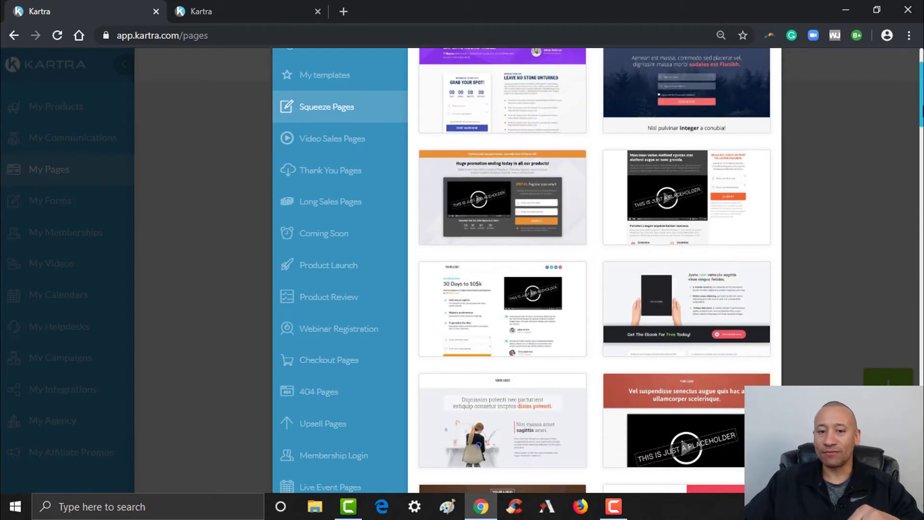
{"action": "mouse_move", "coordinate": [681, 74]}
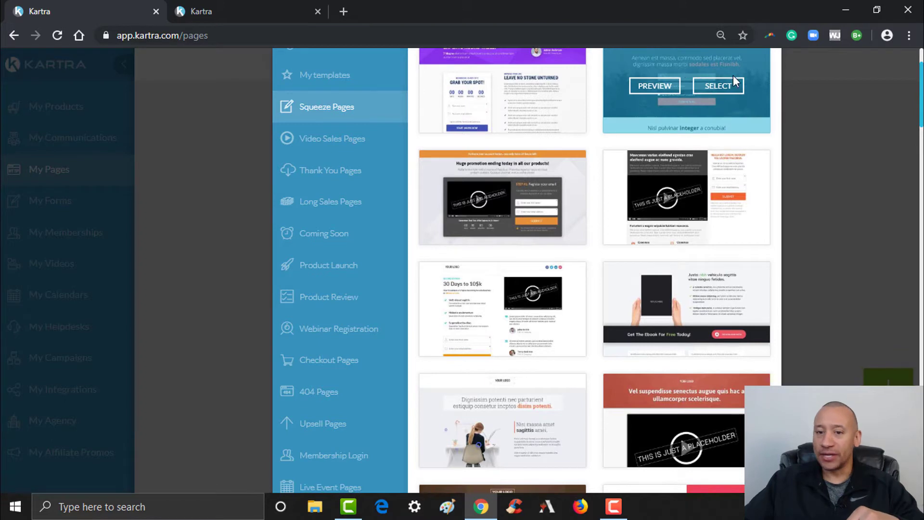
{"action": "scroll", "coordinate": [651, 179], "scroll_direction": "up", "scroll_amount": 2}
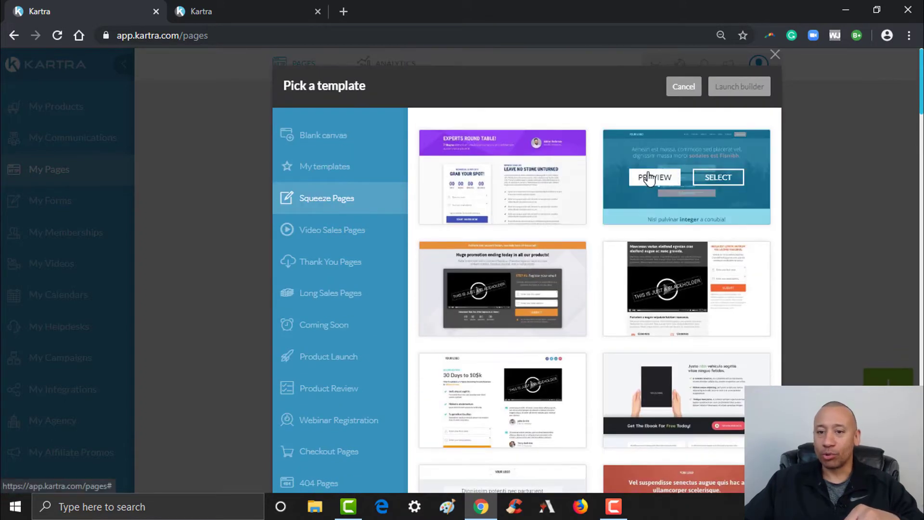
{"action": "left_click", "coordinate": [651, 178]}
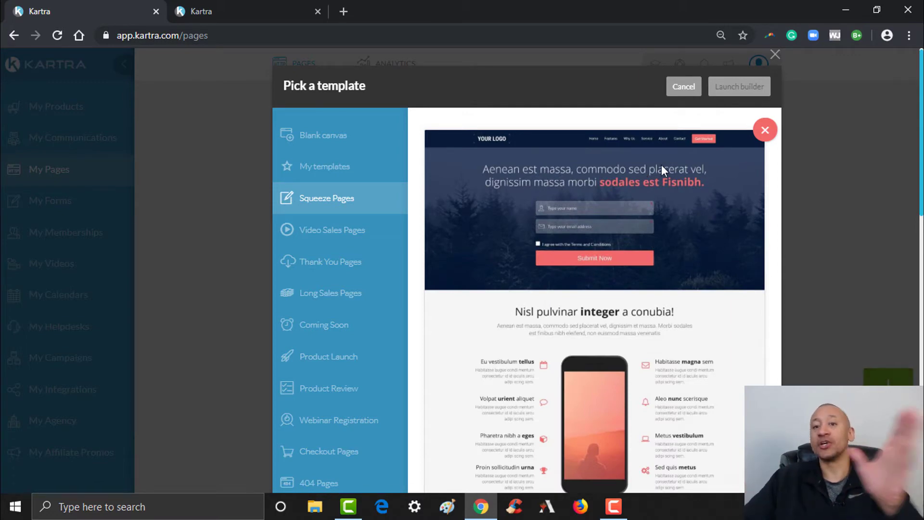
{"action": "left_click", "coordinate": [766, 130]}
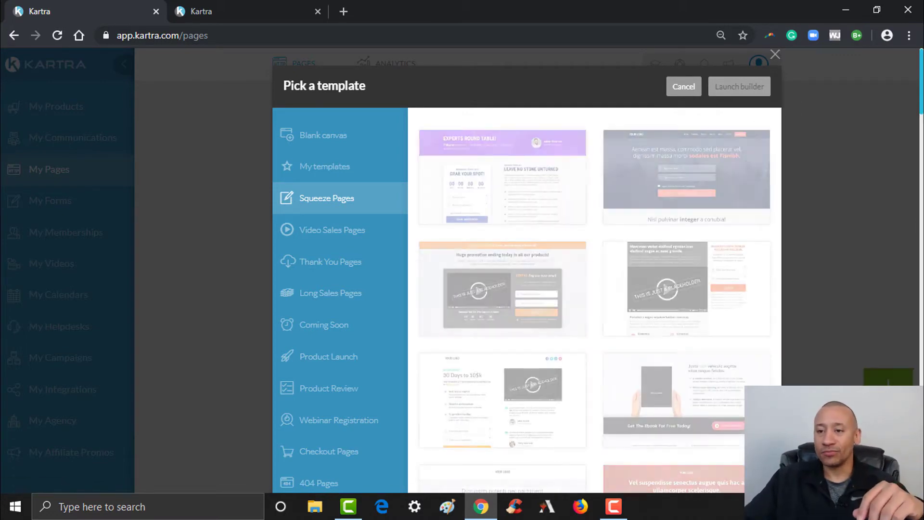
Preview the "Get The Ebook For Free Today!" squeeze page template and launch the builder with it.
{"action": "scroll", "coordinate": [527, 270], "scroll_direction": "down", "scroll_amount": 4}
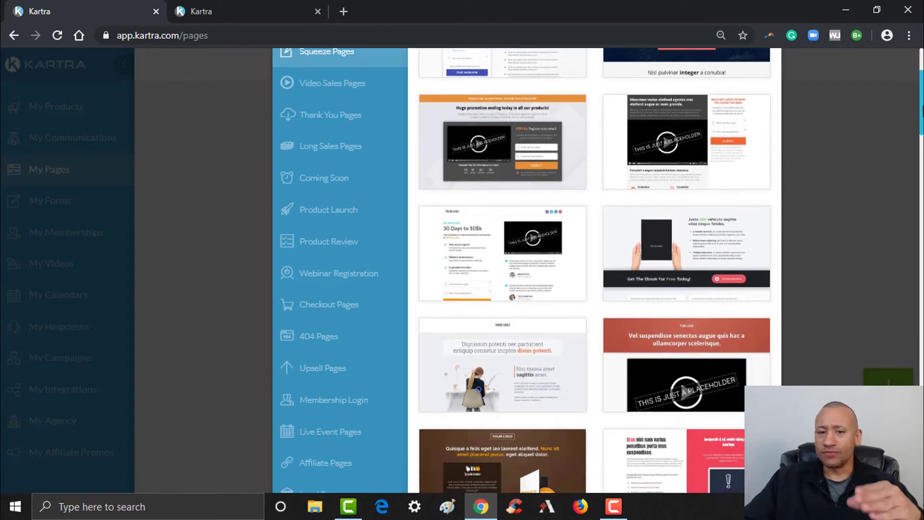
{"action": "scroll", "coordinate": [527, 270], "scroll_direction": "down", "scroll_amount": 1}
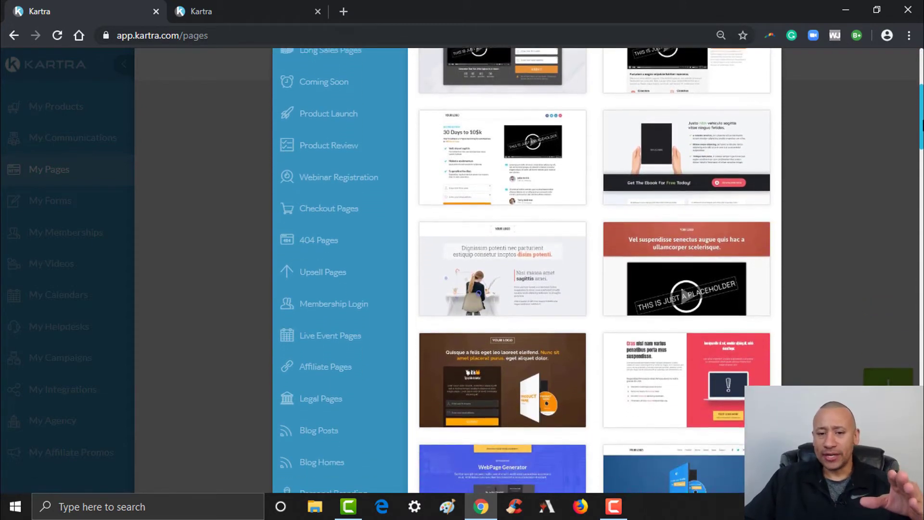
{"action": "mouse_move", "coordinate": [664, 174]}
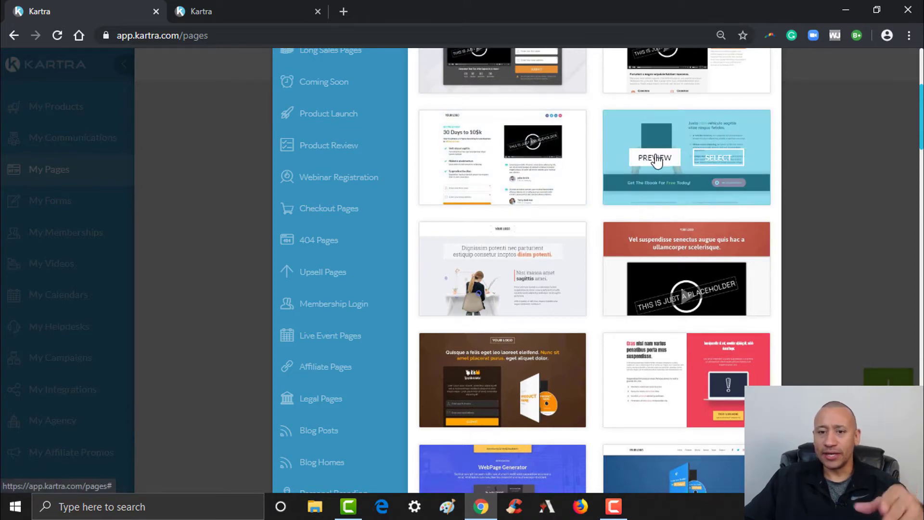
{"action": "left_click", "coordinate": [654, 166]}
{"action": "scroll", "coordinate": [912, 98], "scroll_direction": "up", "scroll_amount": 5}
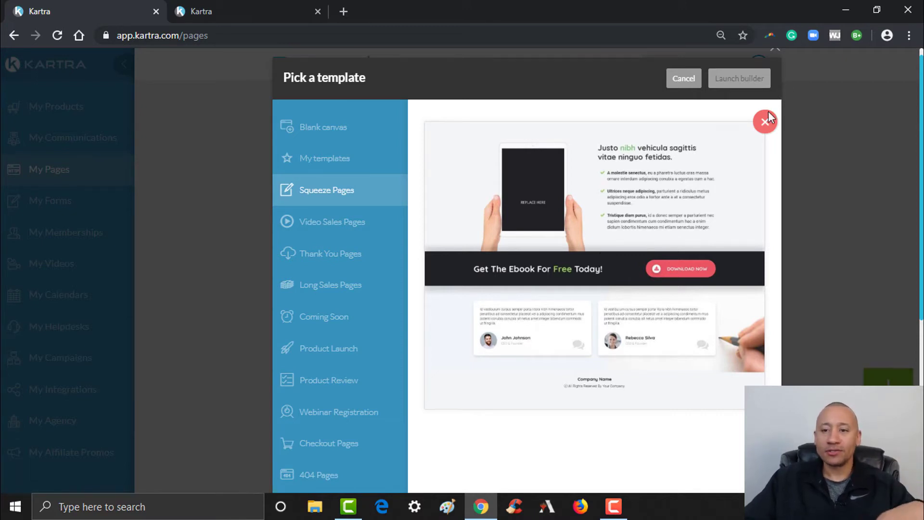
{"action": "left_click", "coordinate": [760, 126]}
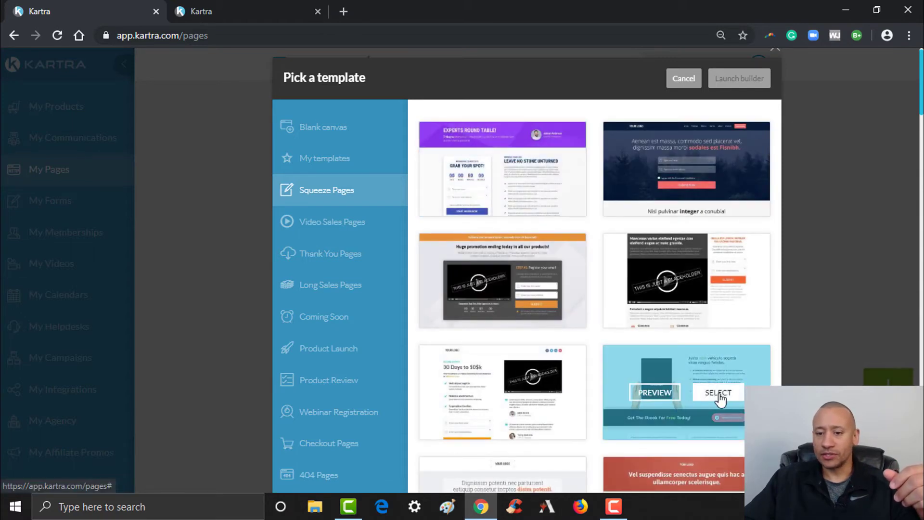
{"action": "left_click", "coordinate": [717, 395]}
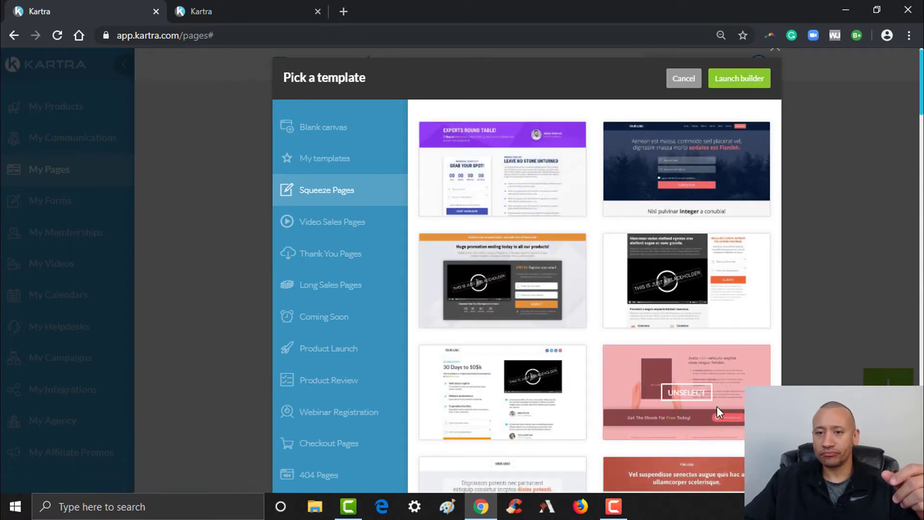
{"action": "left_click", "coordinate": [743, 82]}
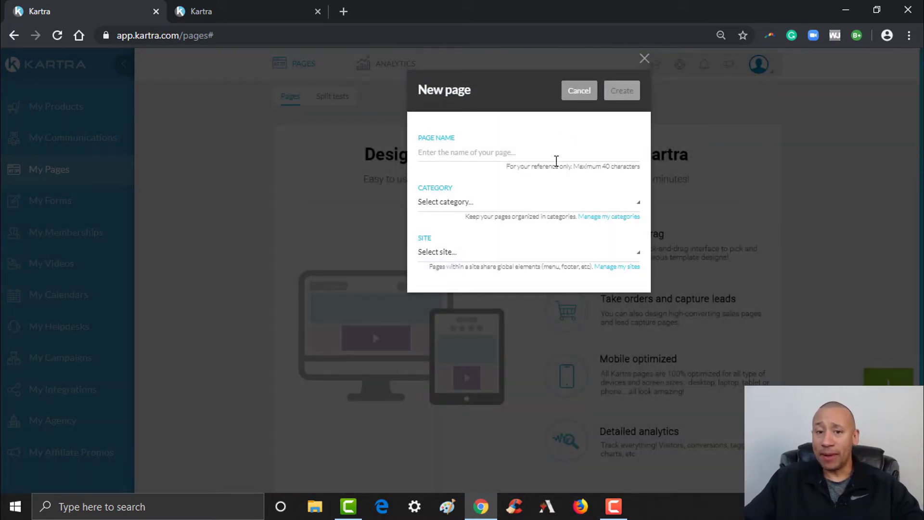
Create the page with the name "Download Free E-Book", category "No category in particular" and site "No site in particular".
{"action": "left_click", "coordinate": [557, 148]}
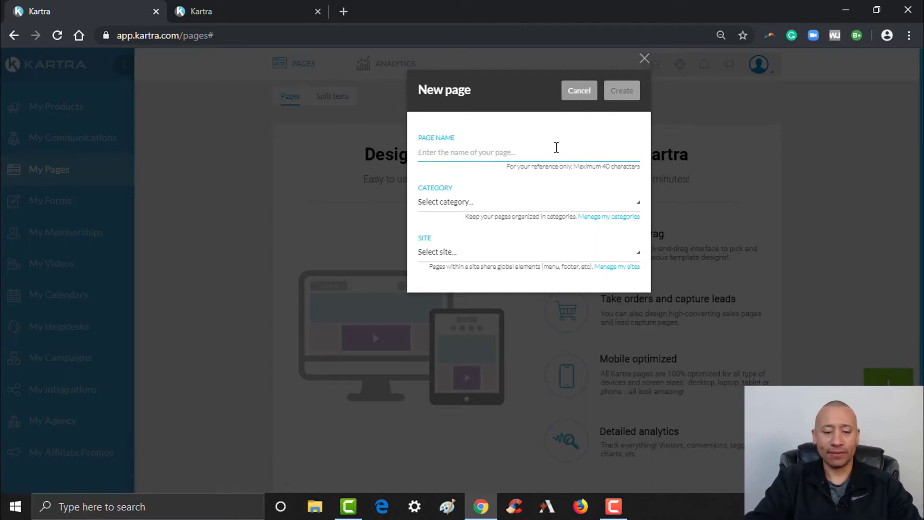
{"action": "type", "text": "Download Free E-Book"}
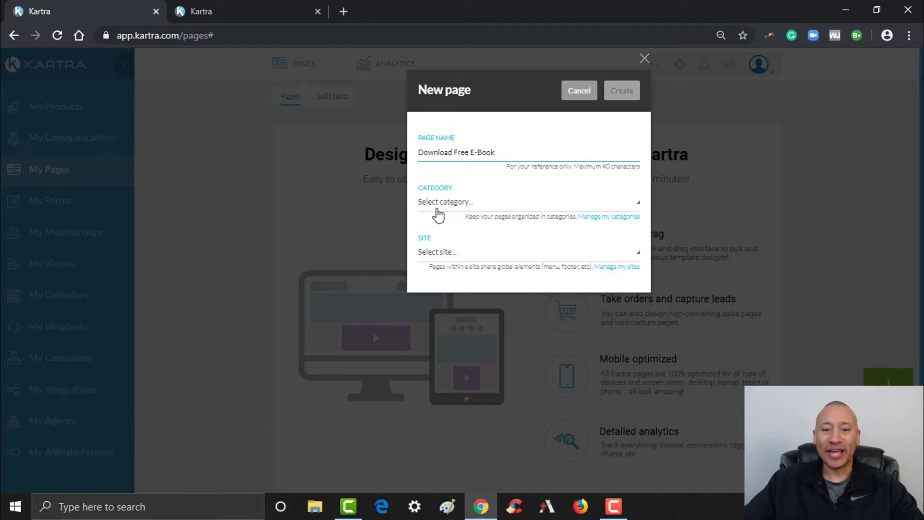
{"action": "left_click", "coordinate": [436, 210]}
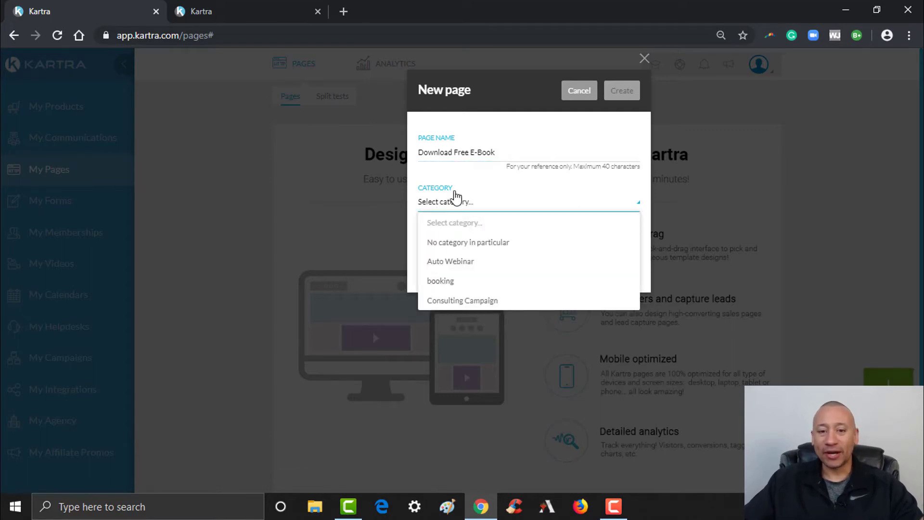
{"action": "left_click", "coordinate": [462, 181]}
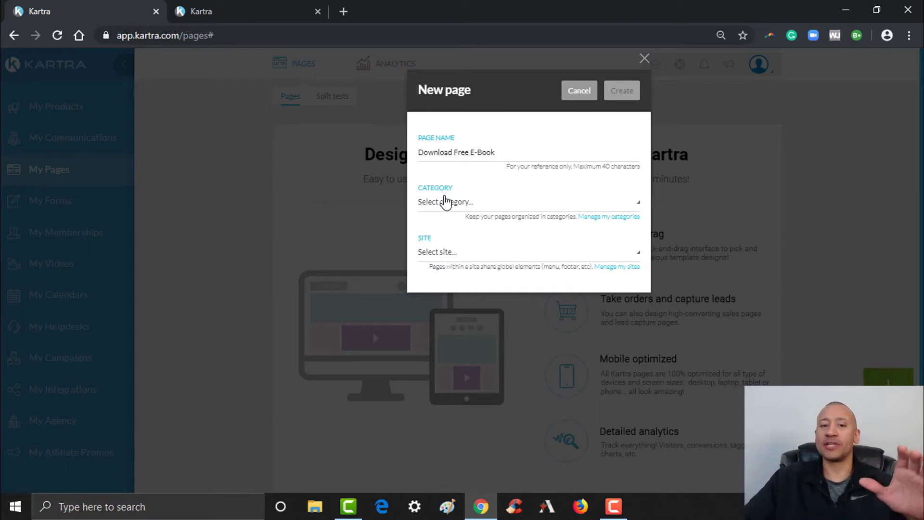
{"action": "left_click", "coordinate": [446, 205]}
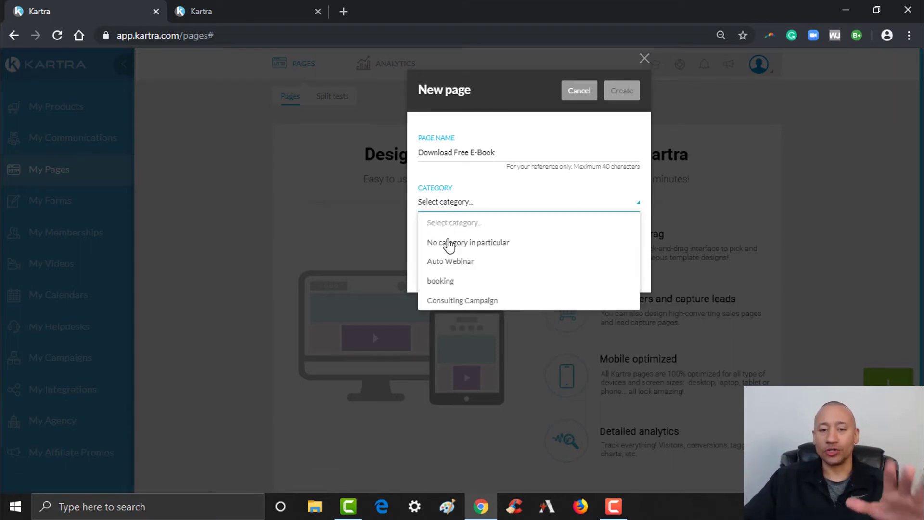
{"action": "left_click", "coordinate": [447, 242]}
{"action": "left_click", "coordinate": [448, 258]}
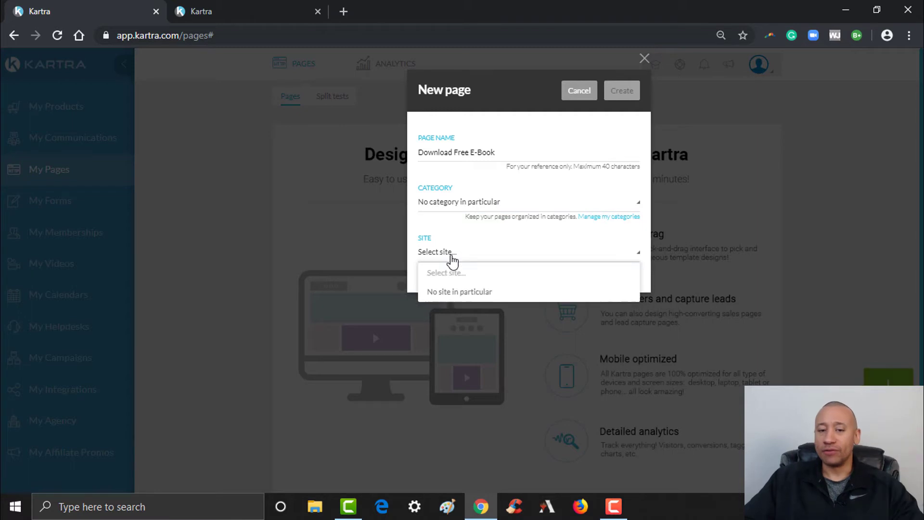
{"action": "left_click", "coordinate": [449, 292]}
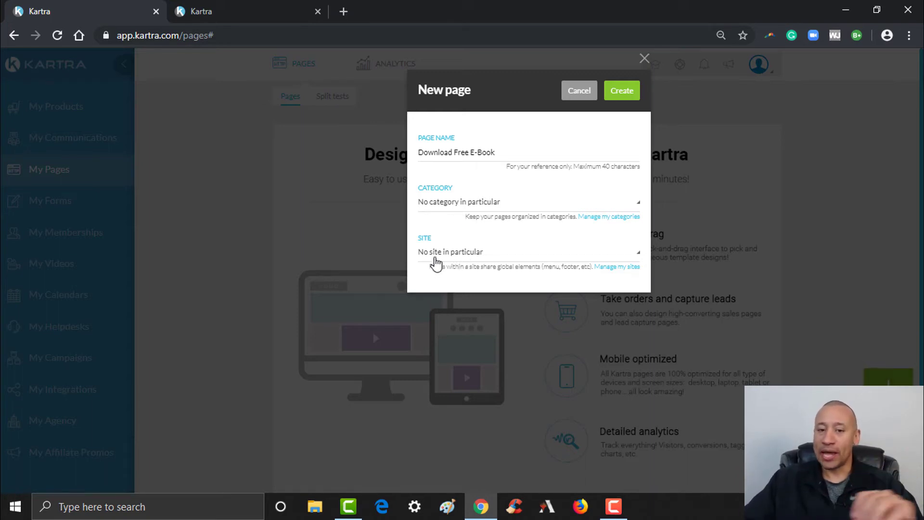
{"action": "left_click", "coordinate": [620, 97]}
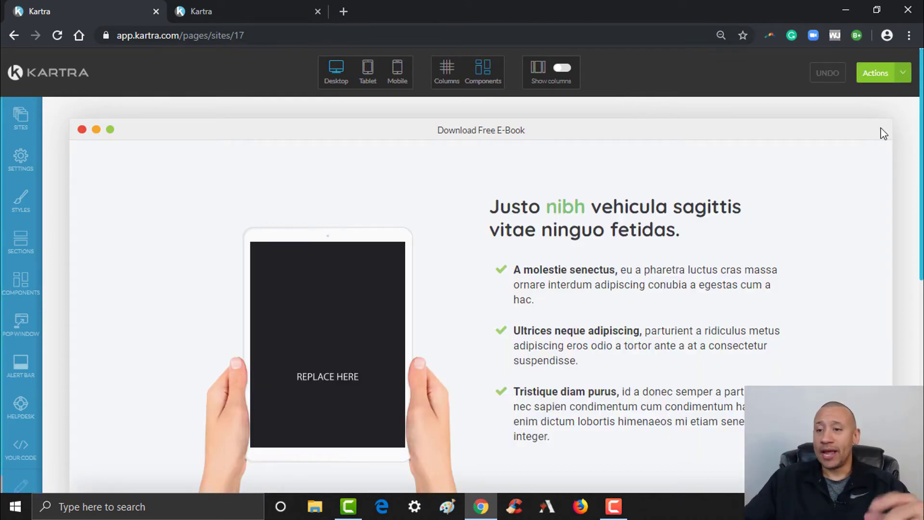
Enter "Download Our Free E-Book To Help You Grow your Business!" at the start of the page headline.
{"action": "left_click_drag", "start_coordinate": [923, 127], "coordinate": [923, 285]}
{"action": "left_click_drag", "start_coordinate": [922, 250], "coordinate": [922, 131]}
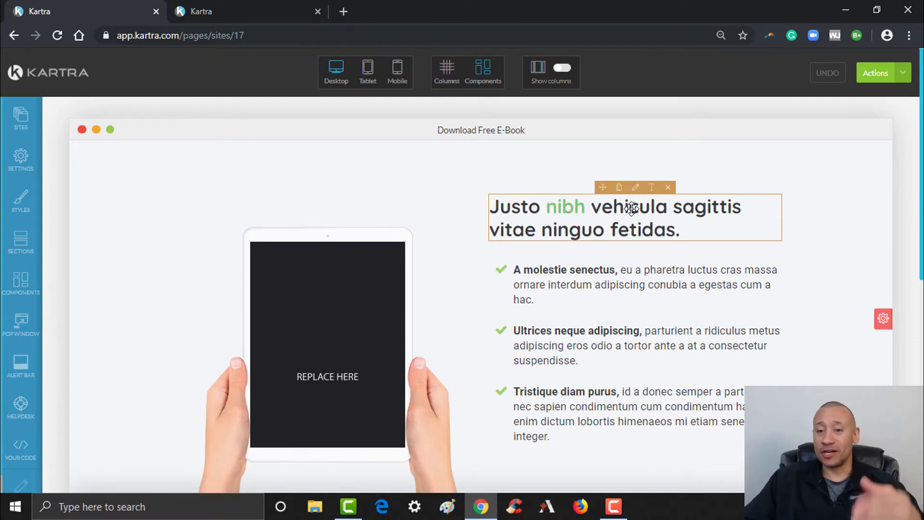
{"action": "left_click", "coordinate": [653, 190]}
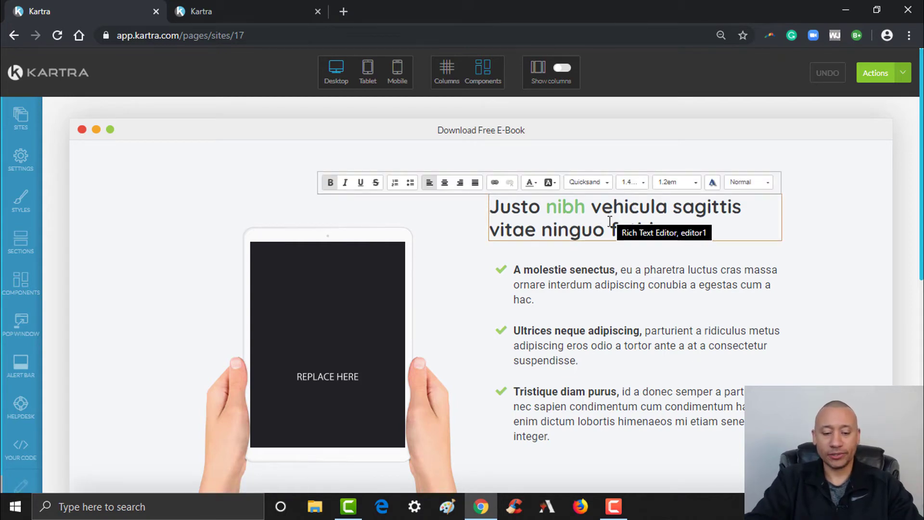
{"action": "type", "text": "Download "}
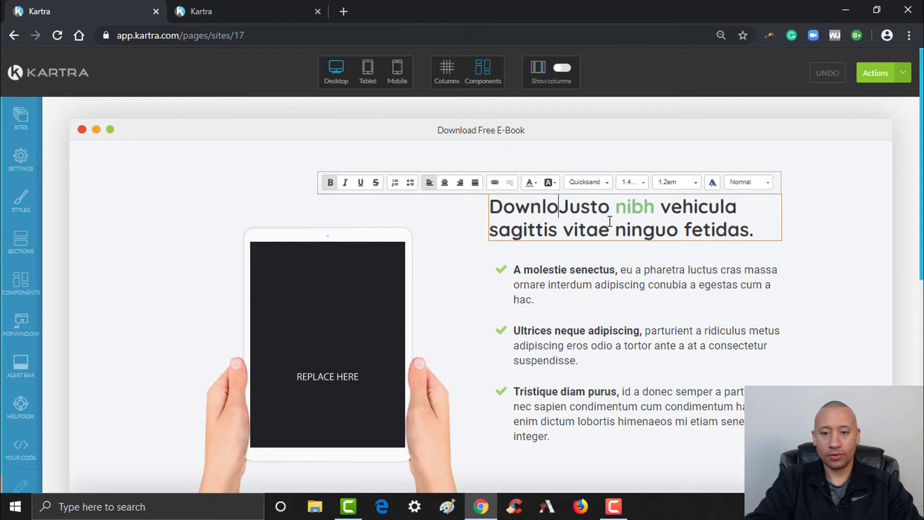
{"action": "type", "text": "Our Free "}
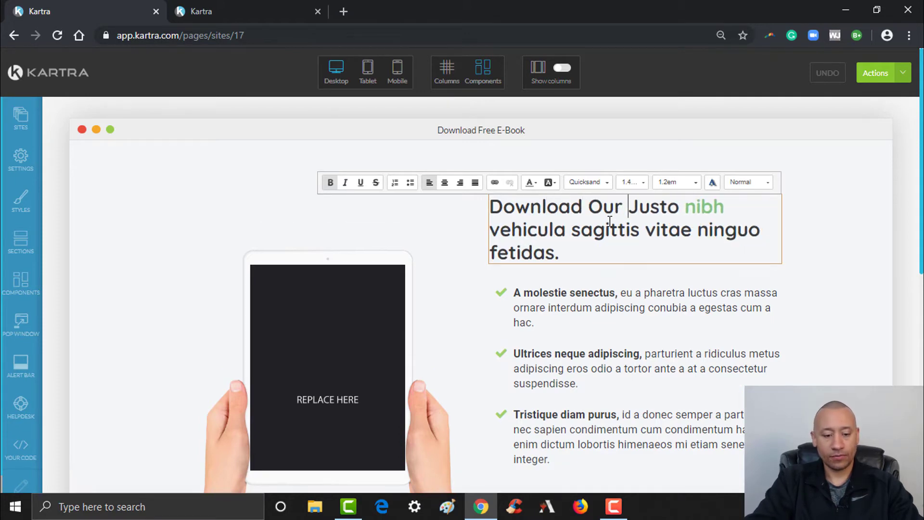
{"action": "type", "text": "E-Book"}
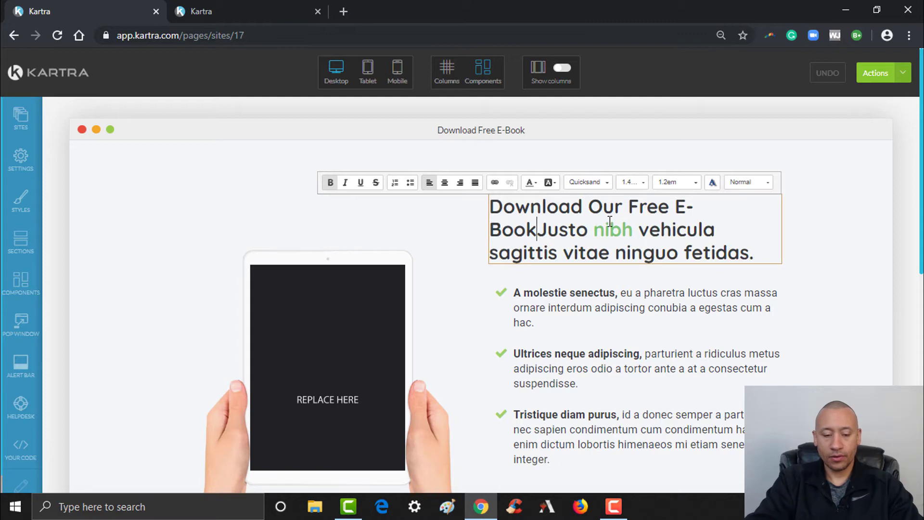
{"action": "type", "text": " To Help You G"}
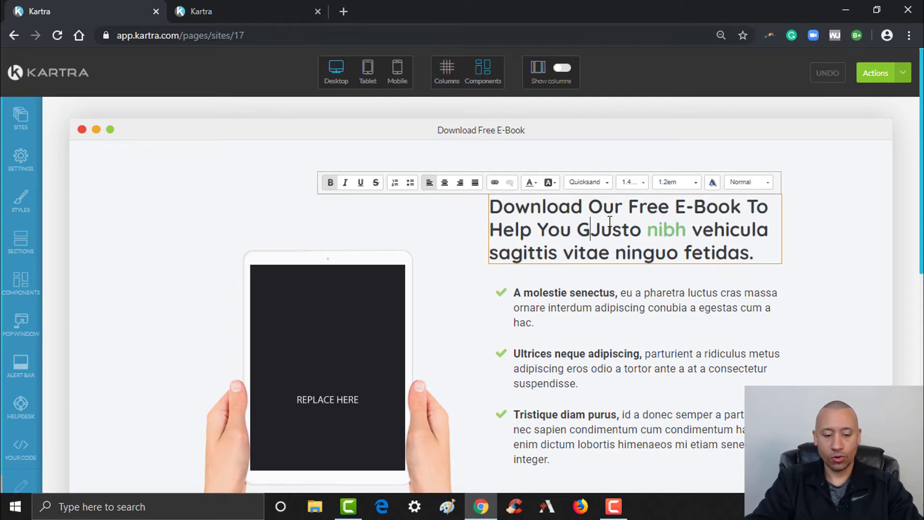
{"action": "type", "text": "row your Busii"}
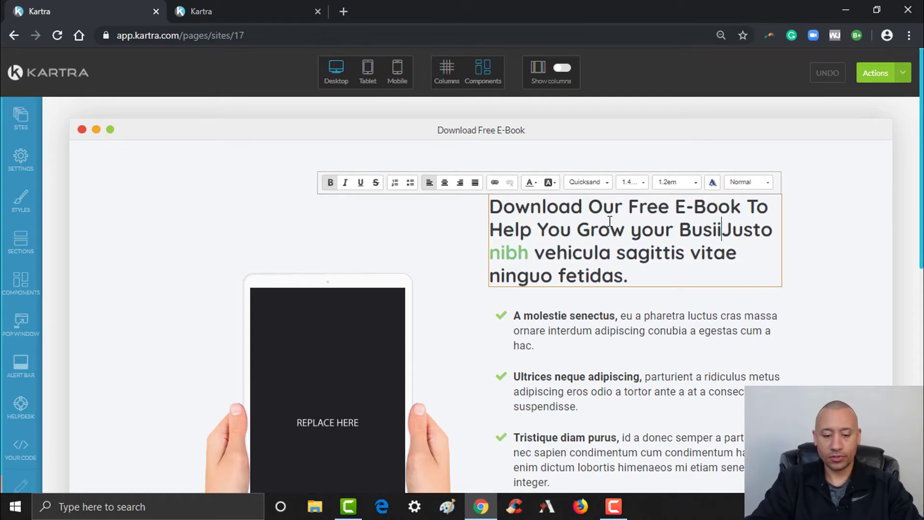
{"action": "key", "text": "BackSpace"}
{"action": "type", "text": "ness"}
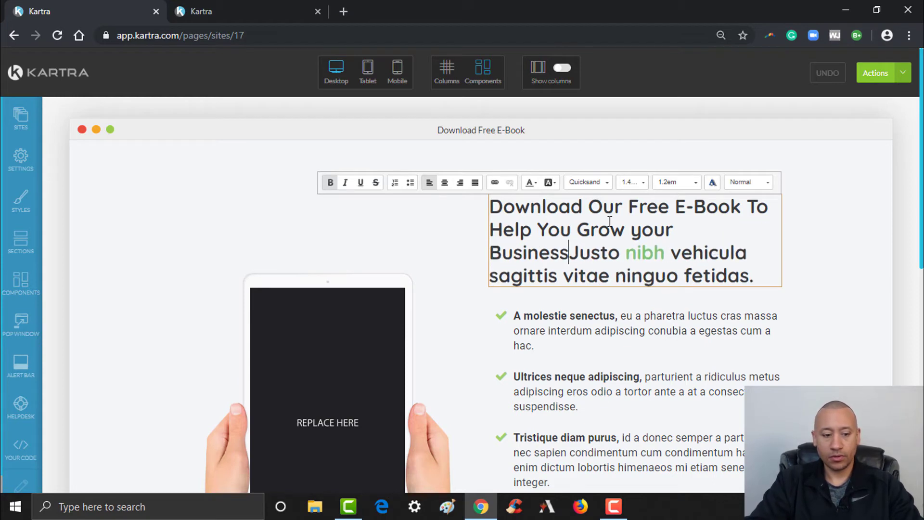
{"action": "type", "text": "!"}
Delete the leftover Latin placeholder text from the end of the headline and finish editing it.
{"action": "key", "text": "Delete"}
{"action": "key", "text": "Delete"}
{"action": "key", "text": "Delete"}
{"action": "key", "text": "Delete"}
{"action": "key", "text": "Delete"}
{"action": "key", "text": "Delete"}
{"action": "key", "text": "Delete"}
{"action": "key", "text": "Delete"}
{"action": "key", "text": "Delete"}
{"action": "key", "text": "Delete"}
{"action": "key", "text": "Delete"}
{"action": "key", "text": "Delete"}
{"action": "key", "text": "Delete"}
{"action": "key", "text": "Delete"}
{"action": "key", "text": "Delete"}
{"action": "key", "text": "Delete"}
{"action": "key", "text": "Delete"}
{"action": "key", "text": "Delete"}
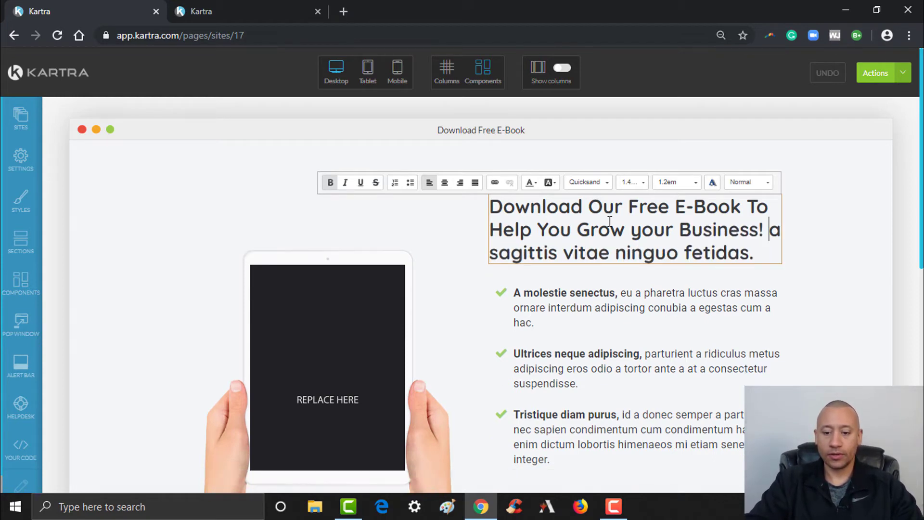
{"action": "key", "text": "Delete"}
{"action": "key", "text": "Delete"}
{"action": "key", "text": "Delete"}
{"action": "key", "text": "Delete"}
{"action": "key", "text": "Delete"}
{"action": "key", "text": "Delete"}
{"action": "key", "text": "Delete"}
{"action": "key", "text": "Delete"}
{"action": "key", "text": "Delete"}
{"action": "key", "text": "Delete"}
{"action": "key", "text": "Delete"}
{"action": "key", "text": "Delete"}
{"action": "key", "text": "Delete"}
{"action": "key", "text": "Delete"}
{"action": "key", "text": "Delete"}
{"action": "key", "text": "Delete"}
{"action": "key", "text": "Delete"}
{"action": "key", "text": "Delete"}
{"action": "key", "text": "Delete"}
{"action": "key", "text": "Delete"}
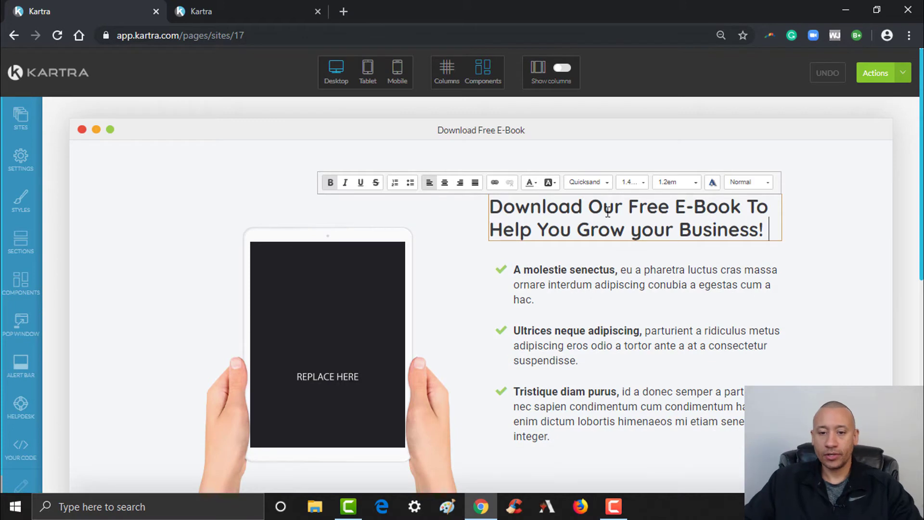
{"action": "left_click", "coordinate": [631, 268]}
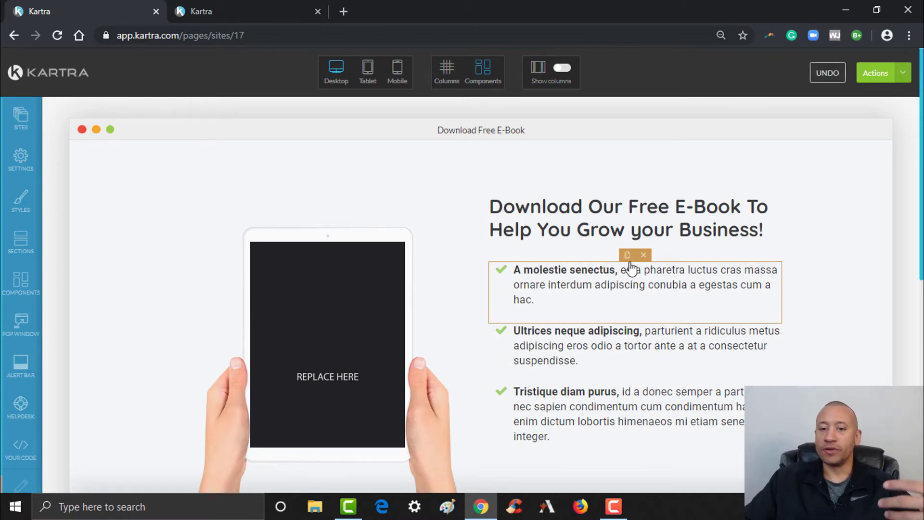
Clone the first checklist item and undo the duplication.
{"action": "left_click", "coordinate": [627, 255]}
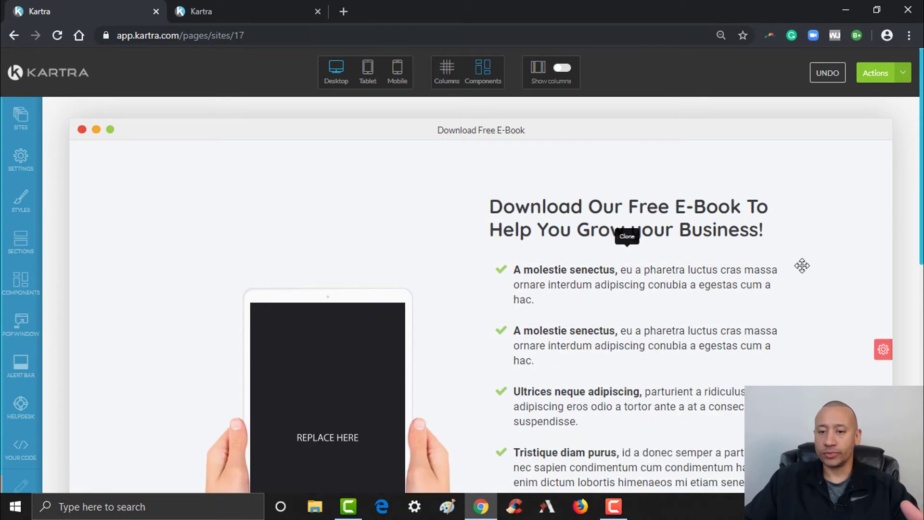
{"action": "left_click", "coordinate": [832, 74]}
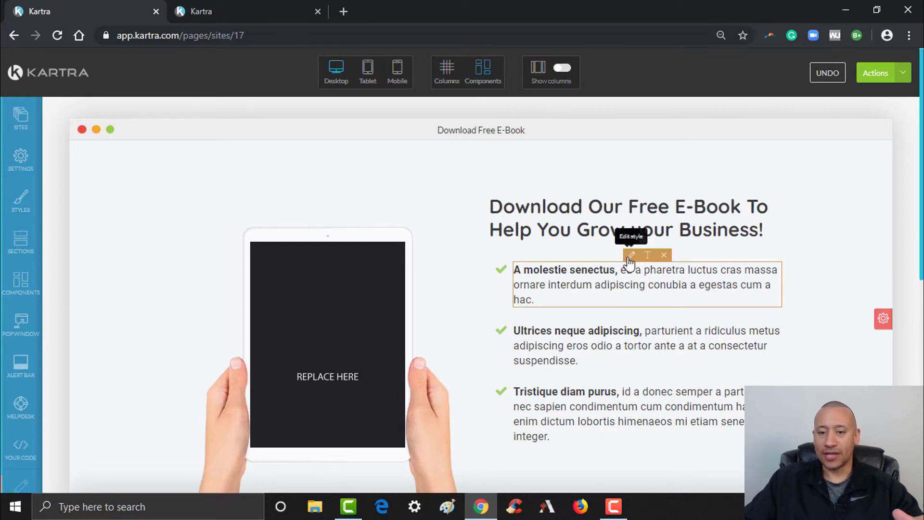
Replace the bold placeholder title of the first checklist item with "Lead Generation", keeping the comma.
{"action": "left_click", "coordinate": [648, 257]}
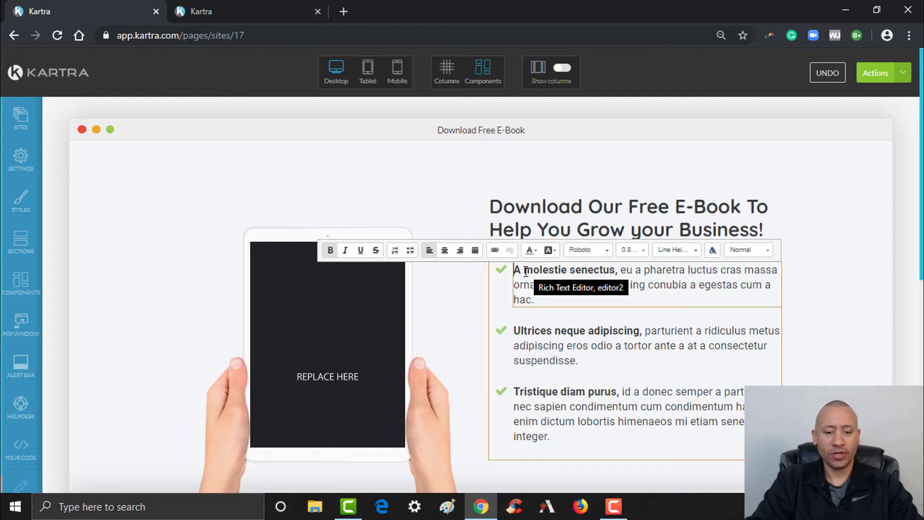
{"action": "type", "text": "H"}
{"action": "key", "text": "BackSpace"}
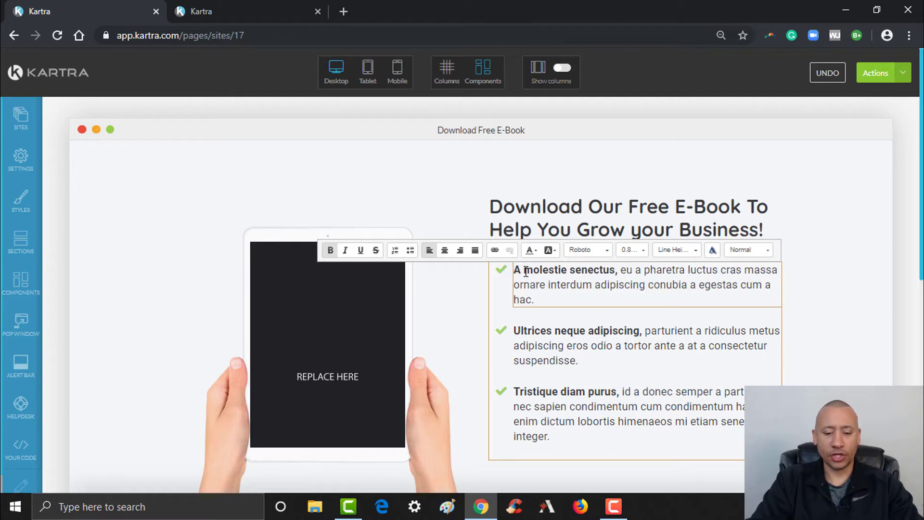
{"action": "type", "text": "Lead Genera"}
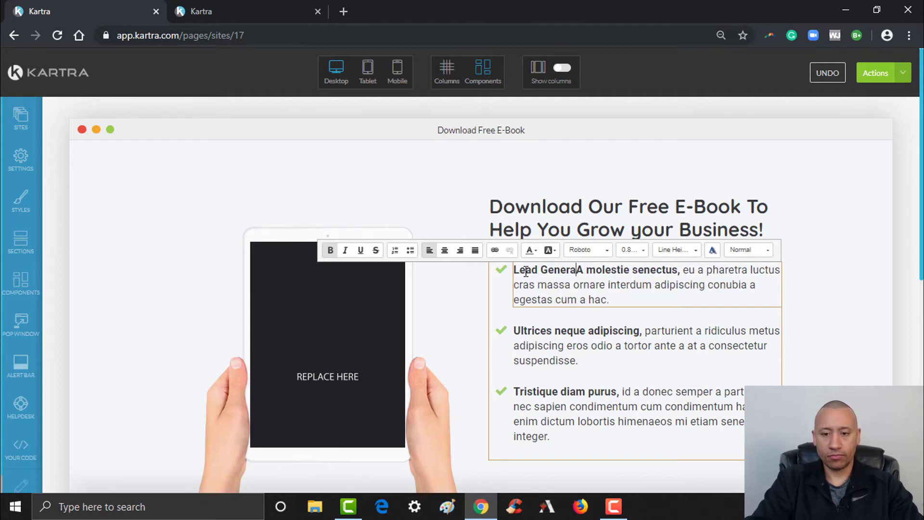
{"action": "type", "text": "tion"}
{"action": "key", "text": "Delete"}
{"action": "key", "text": "Delete"}
{"action": "key", "text": "Delete"}
{"action": "key", "text": "Delete"}
{"action": "key", "text": "Delete"}
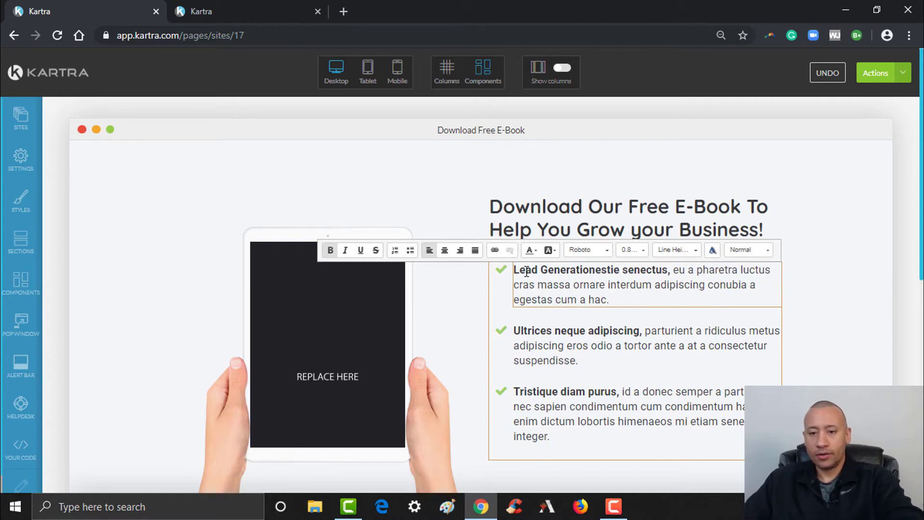
{"action": "key", "text": "Delete"}
{"action": "key", "text": "Delete"}
{"action": "key", "text": "Delete"}
{"action": "key", "text": "Delete"}
{"action": "key", "text": "Delete"}
{"action": "key", "text": "Delete"}
{"action": "key", "text": "Delete"}
{"action": "key", "text": "Delete"}
{"action": "key", "text": "Delete"}
{"action": "key", "text": "Delete"}
{"action": "key", "text": "Delete"}
{"action": "key", "text": "Delete"}
{"action": "key", "text": "Delete"}
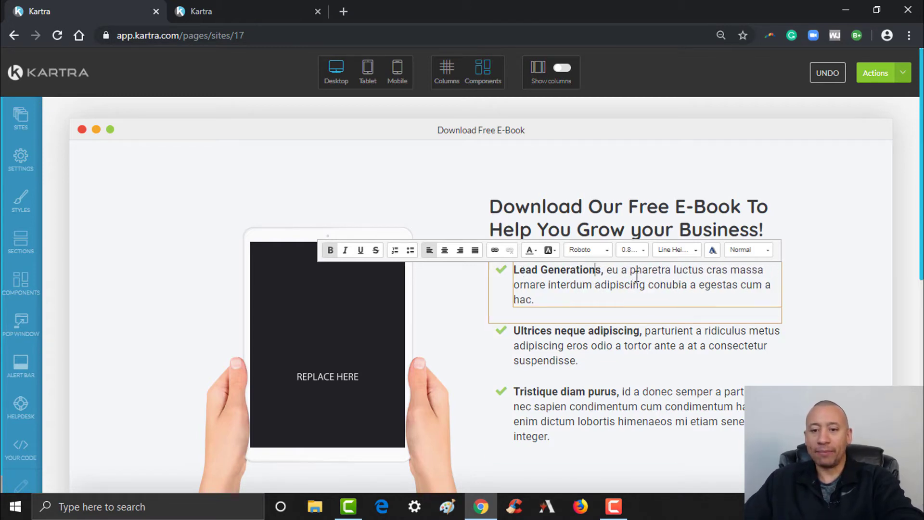
{"action": "key", "text": "Delete"}
Replace the first checklist item's description with "Learn How To Generate Leads Using Social Media".
{"action": "left_click_drag", "start_coordinate": [602, 270], "coordinate": [611, 295]}
{"action": "type", "text": "Learn How to"}
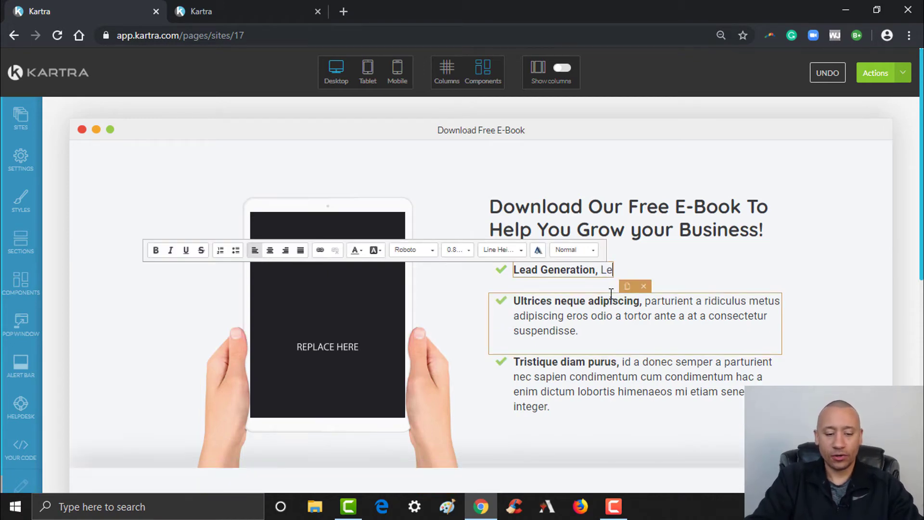
{"action": "key", "text": "BackSpace"}
{"action": "key", "text": "BackSpace"}
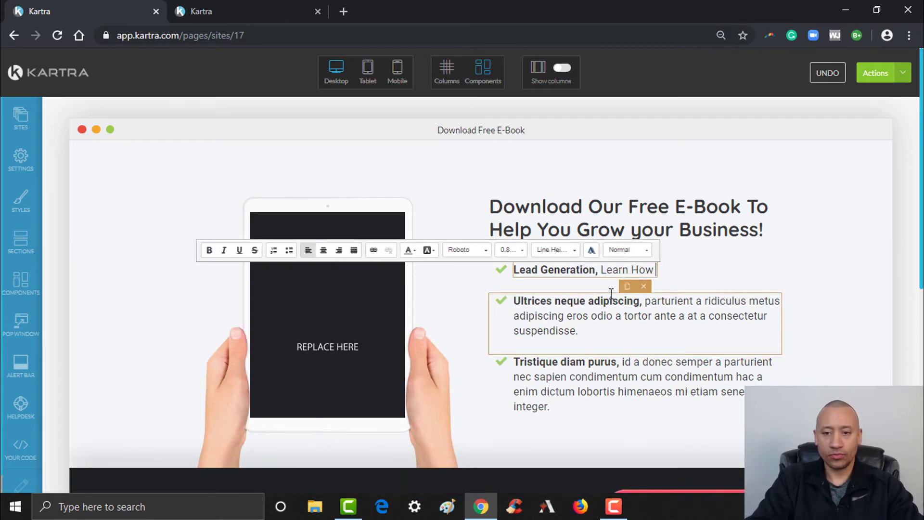
{"action": "type", "text": "To Gere"}
{"action": "key", "text": "BackSpace"}
{"action": "key", "text": "BackSpace"}
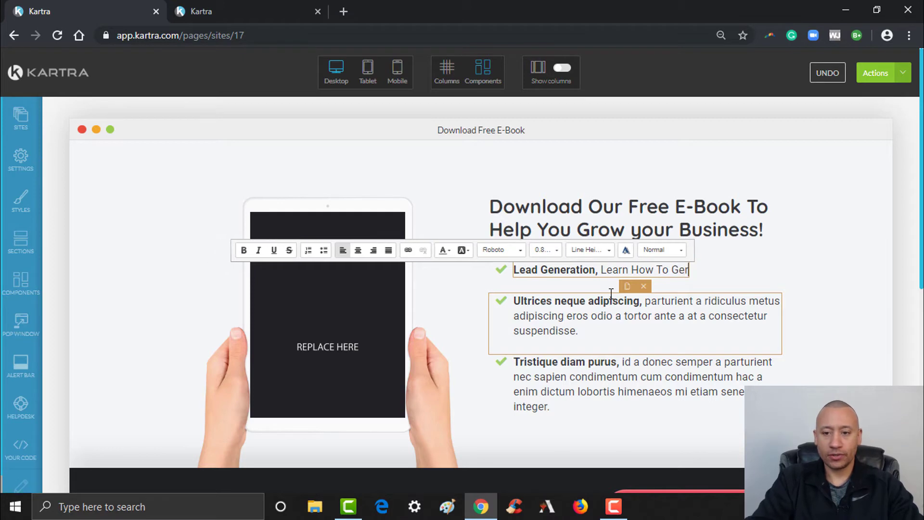
{"action": "type", "text": "nerate Lea"}
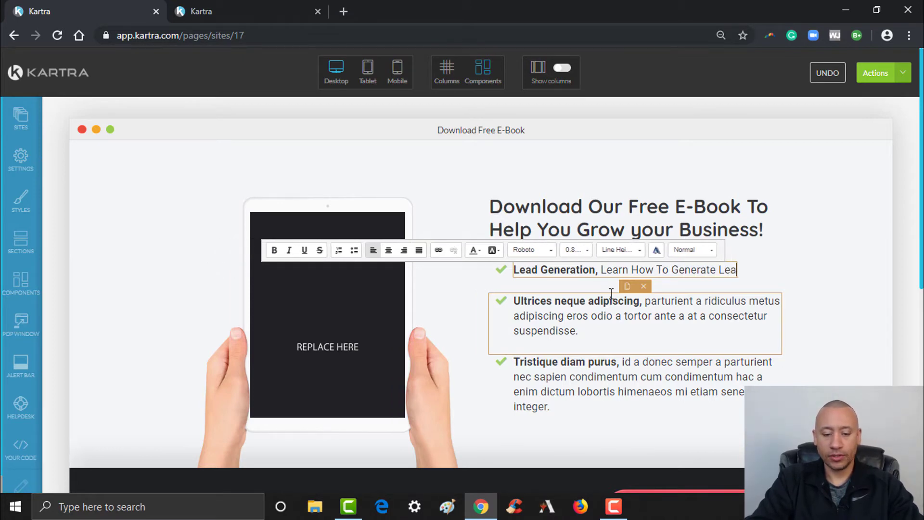
{"action": "type", "text": "ds Using Social Media"}
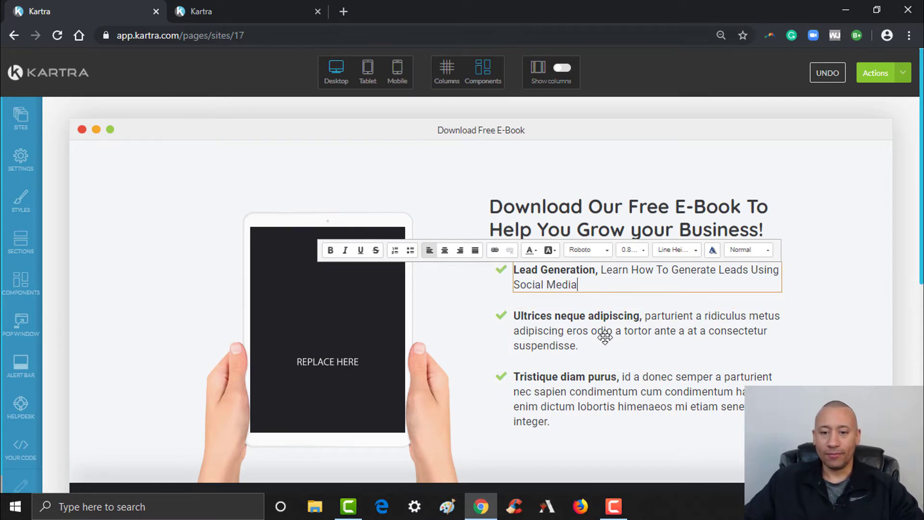
Replace the bold placeholder title of the second checklist item with "Qualifying Customers", keeping the comma.
{"action": "left_click", "coordinate": [574, 316]}
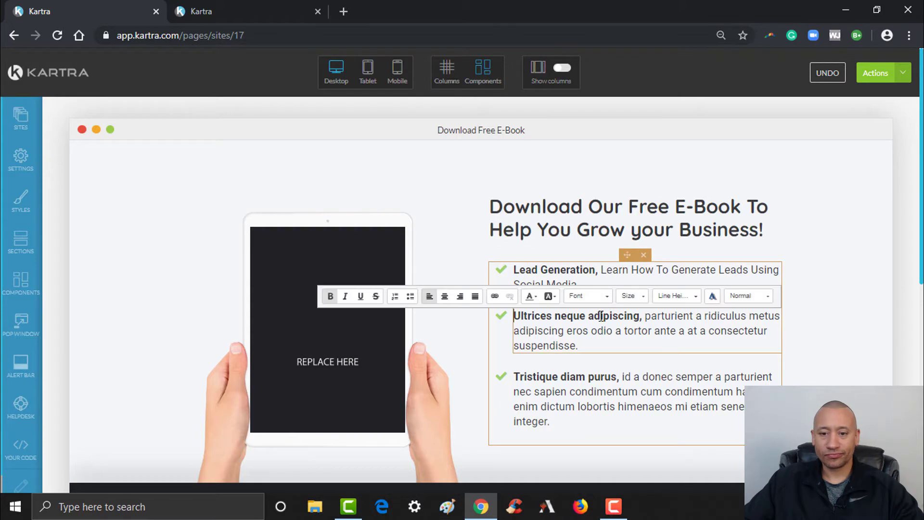
{"action": "left_click_drag", "start_coordinate": [640, 317], "coordinate": [517, 322]}
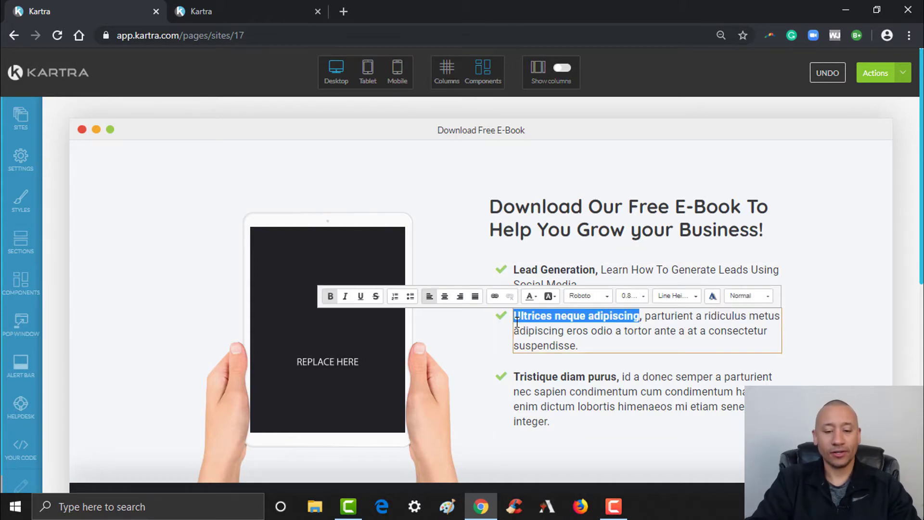
{"action": "type", "text": "Qualifying "}
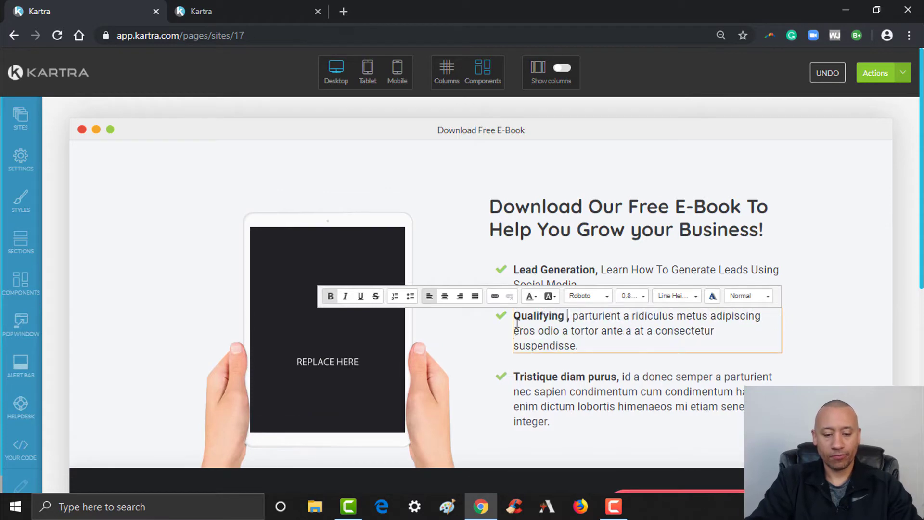
{"action": "type", "text": "Customers"}
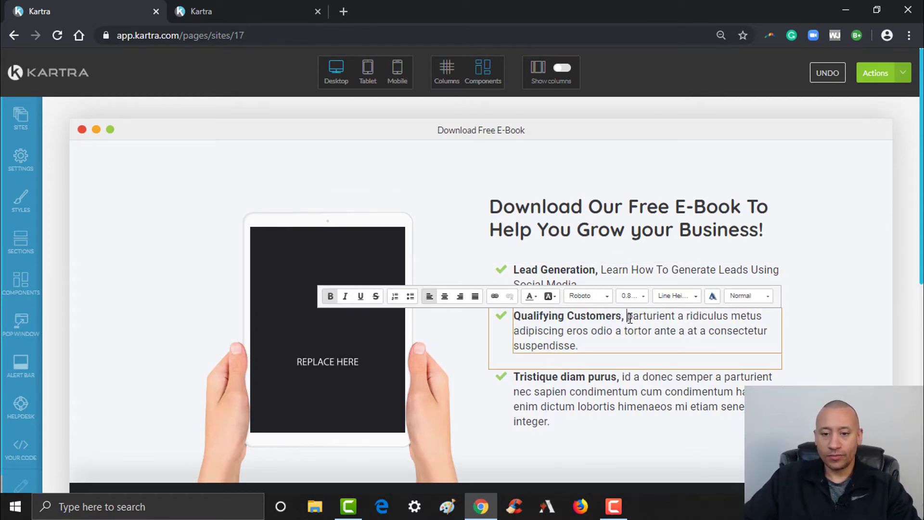
Replace the second checklist item's description with "Learn How To Properly Screen Your Customers".
{"action": "left_click_drag", "start_coordinate": [629, 317], "coordinate": [633, 344]}
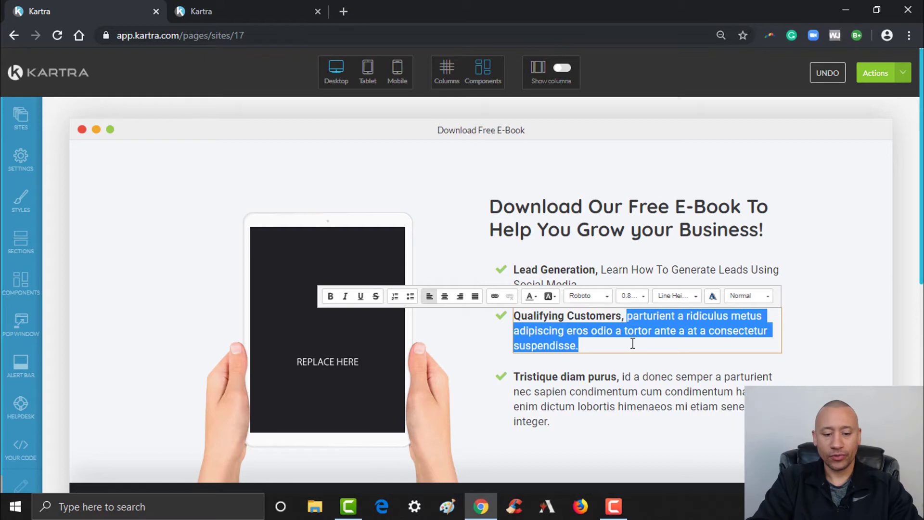
{"action": "type", "text": "Learn How T"}
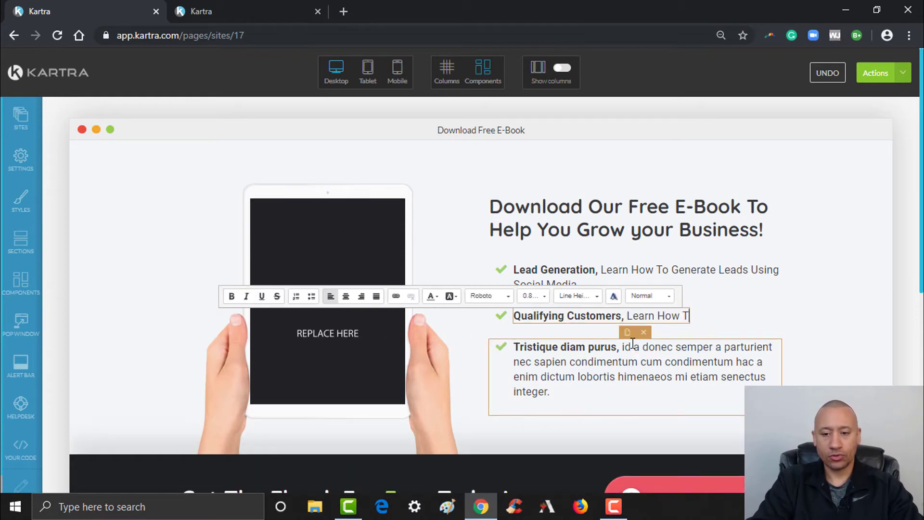
{"action": "type", "text": "o Propert"}
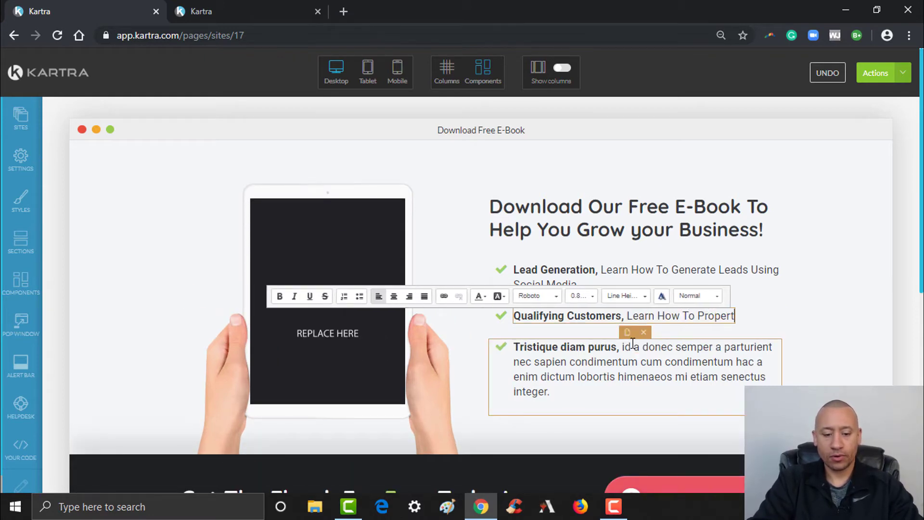
{"action": "key", "text": "BackSpace"}
{"action": "type", "text": "ly Screen Your Customers"}
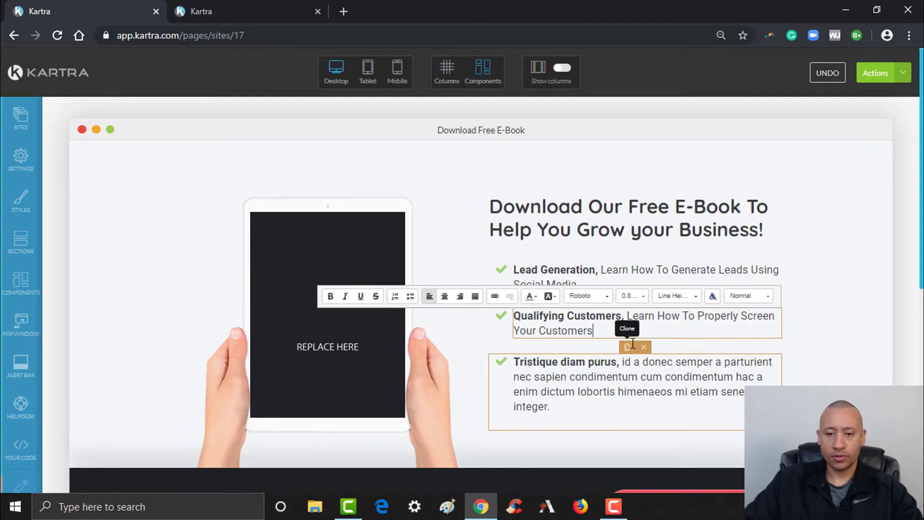
Replace the bold placeholder title of the third checklist item with "Book More Strategy Calls", keeping the comma.
{"action": "left_click", "coordinate": [542, 361]}
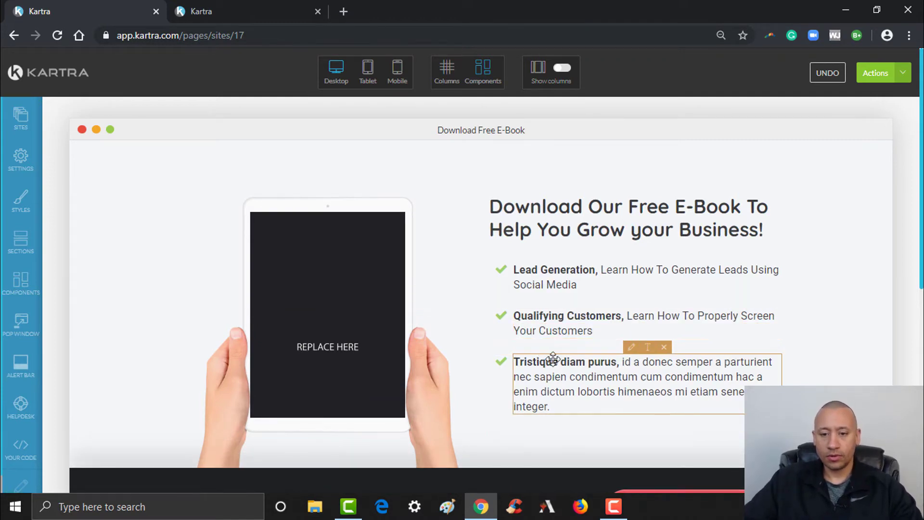
{"action": "left_click", "coordinate": [626, 362]}
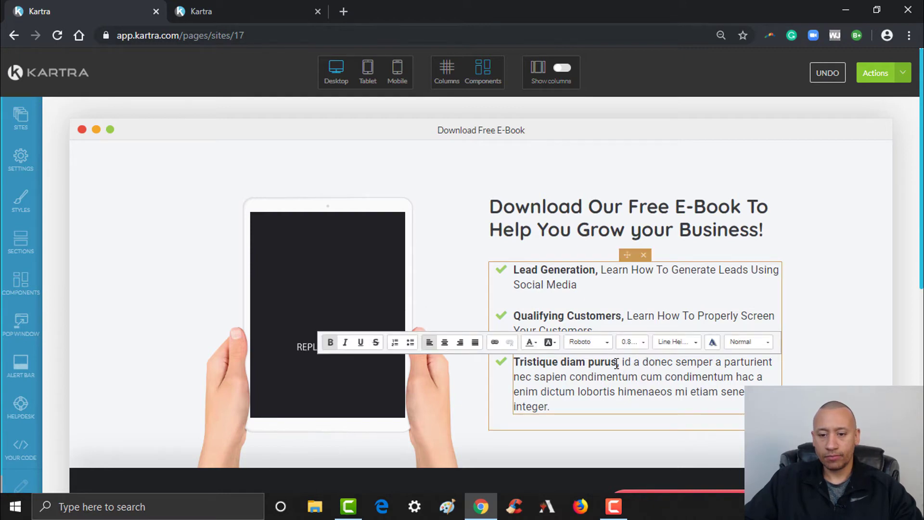
{"action": "left_click_drag", "start_coordinate": [618, 362], "coordinate": [522, 363]}
{"action": "type", "text": "Book "}
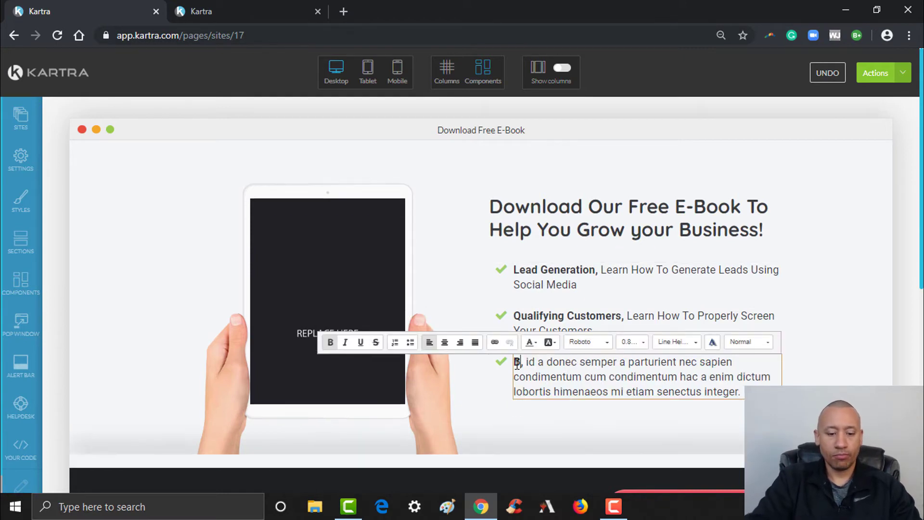
{"action": "type", "text": "More Strat"}
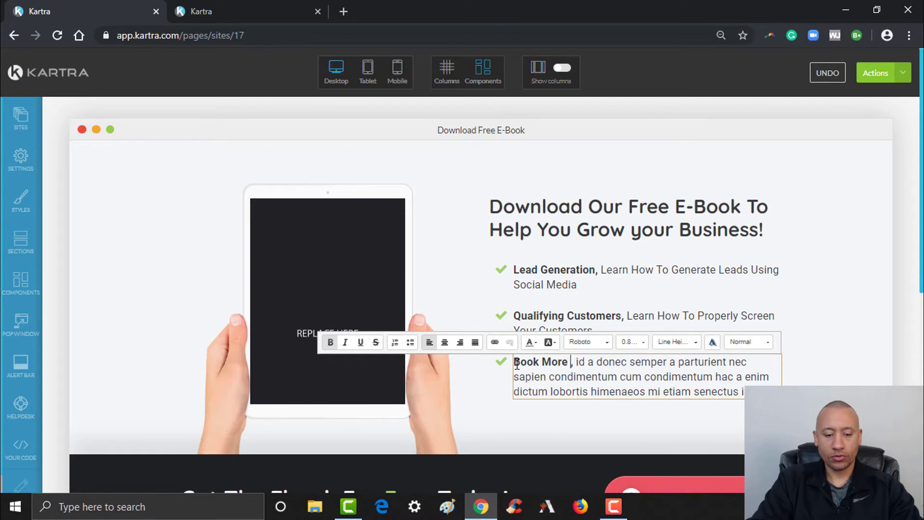
{"action": "type", "text": "egy Calls"}
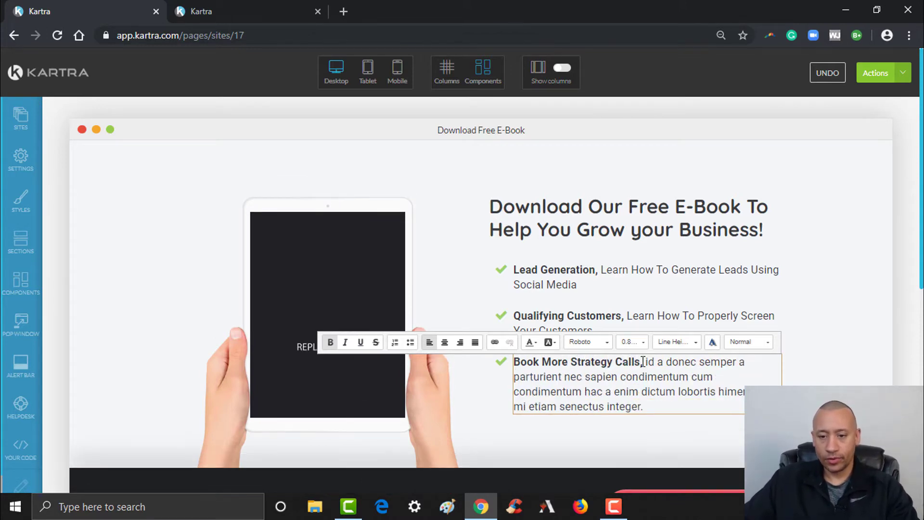
Replace the third checklist item's description with "Learn Our 4 Step Process To Keep Your Calendar Full!".
{"action": "left_click_drag", "start_coordinate": [644, 361], "coordinate": [668, 409]}
{"action": "type", "text": "L"}
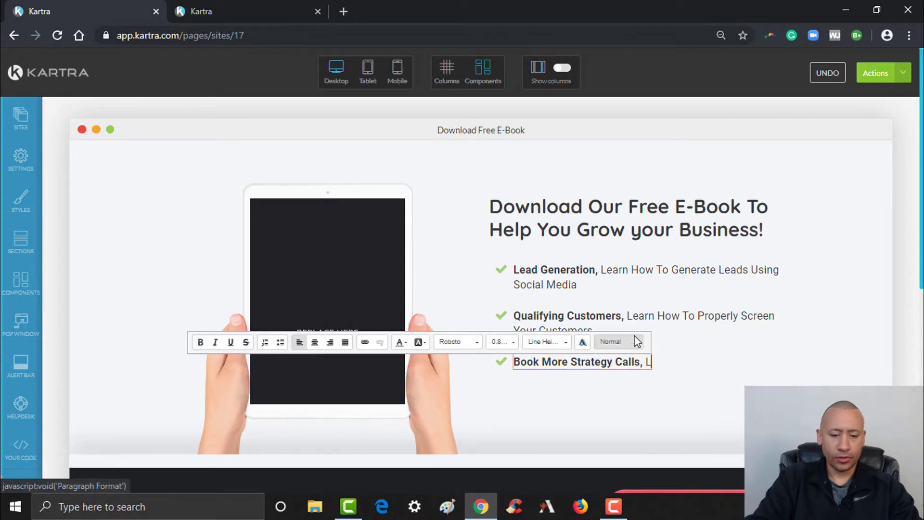
{"action": "type", "text": "earn Our Pro"}
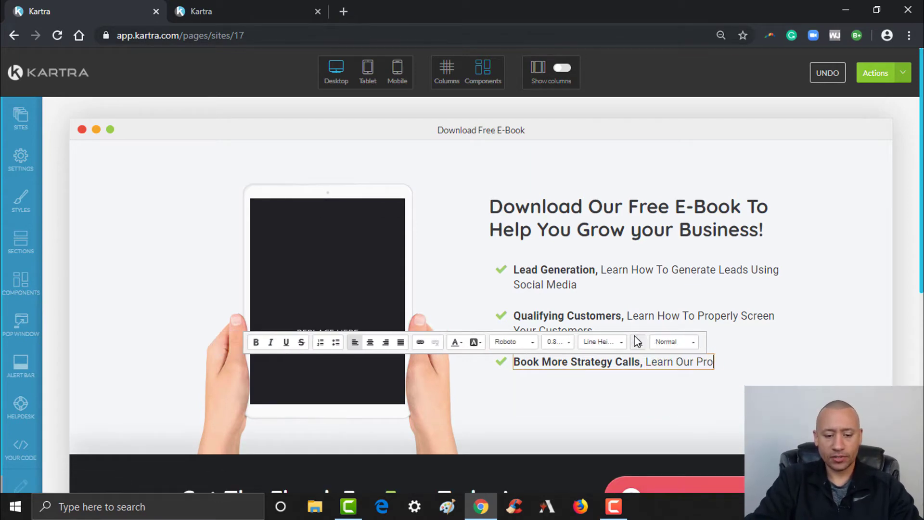
{"action": "type", "text": "cess"}
{"action": "key", "text": "BackSpace"}
{"action": "key", "text": "BackSpace"}
{"action": "key", "text": "BackSpace"}
{"action": "key", "text": "BackSpace"}
{"action": "key", "text": "BackSpace"}
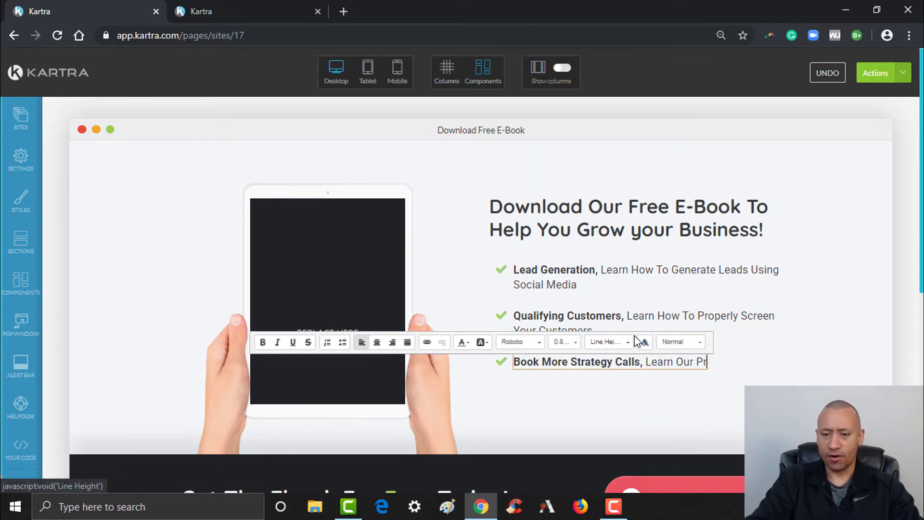
{"action": "key", "text": "BackSpace"}
{"action": "key", "text": "BackSpace"}
{"action": "type", "text": "4"}
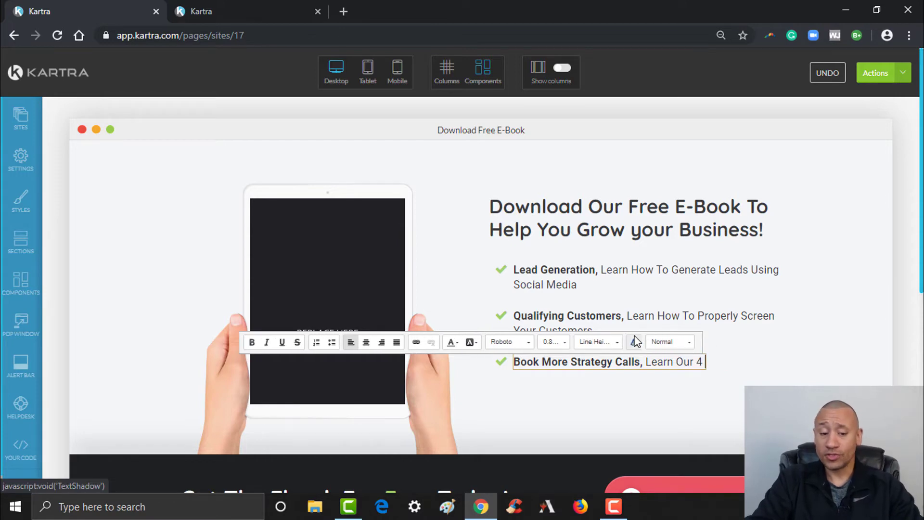
{"action": "type", "text": " Step "}
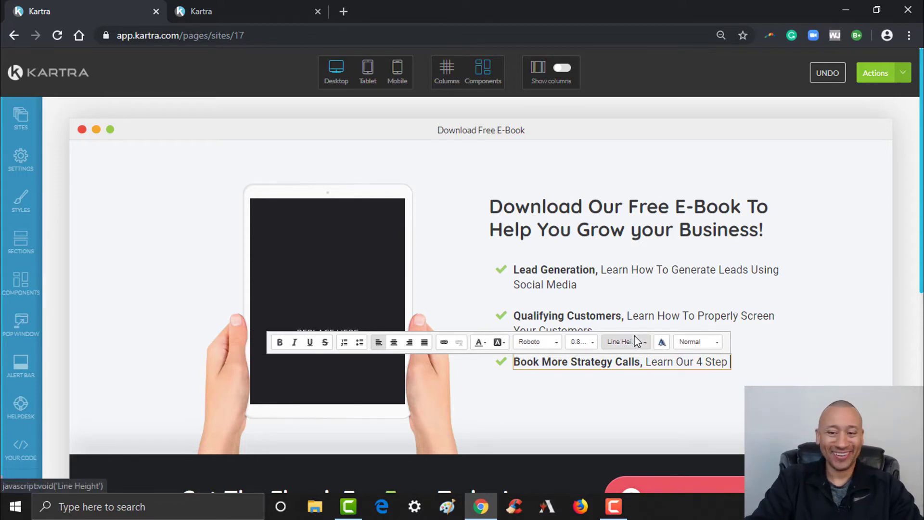
{"action": "type", "text": "Process To "}
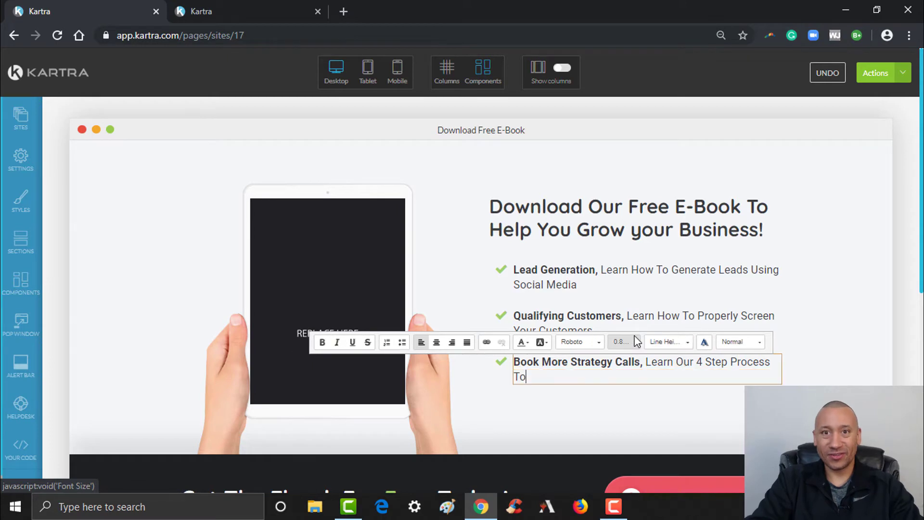
{"action": "type", "text": "Get More Book"}
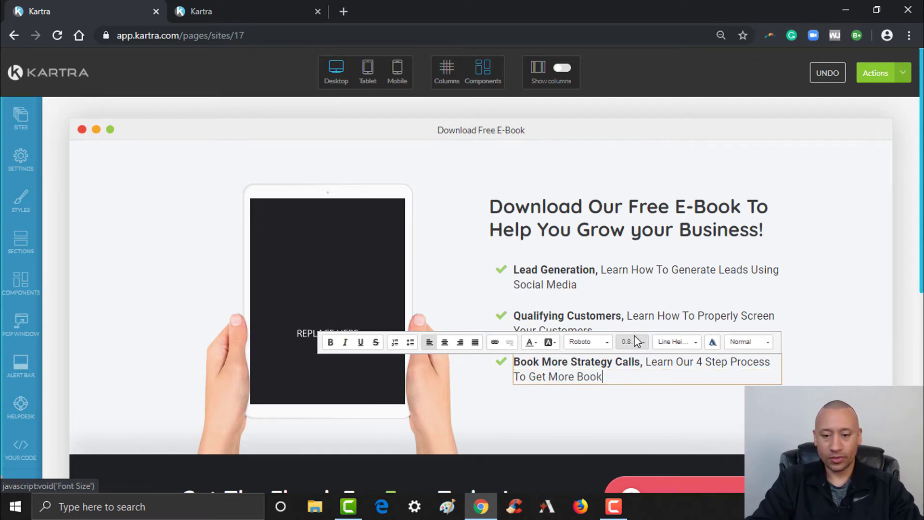
{"action": "key", "text": "BackSpace"}
{"action": "key", "text": "BackSpace"}
{"action": "key", "text": "BackSpace"}
{"action": "key", "text": "BackSpace"}
{"action": "key", "text": "BackSpace"}
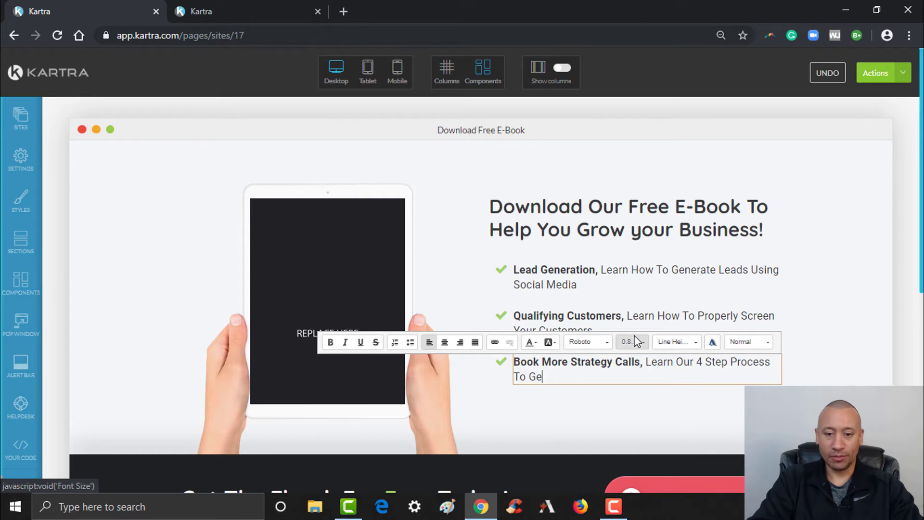
{"action": "type", "text": "Keep Your"}
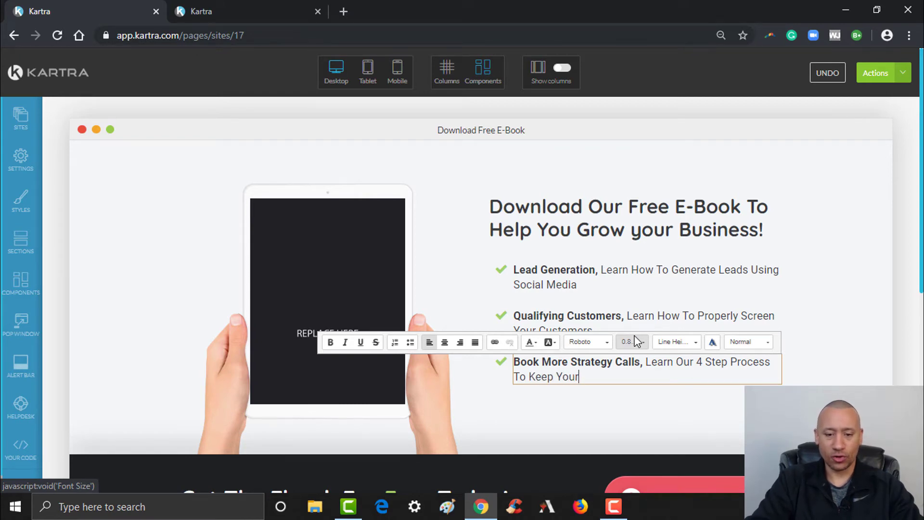
{"action": "type", "text": " Calendar F"}
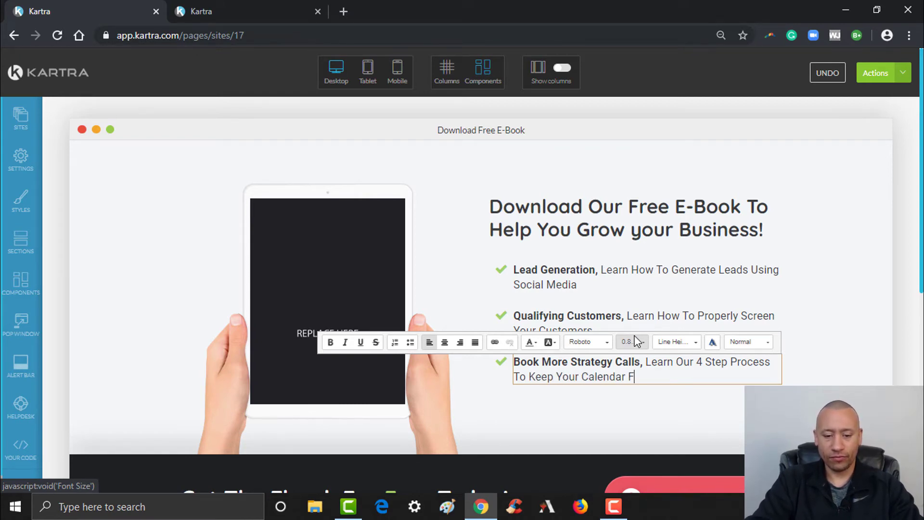
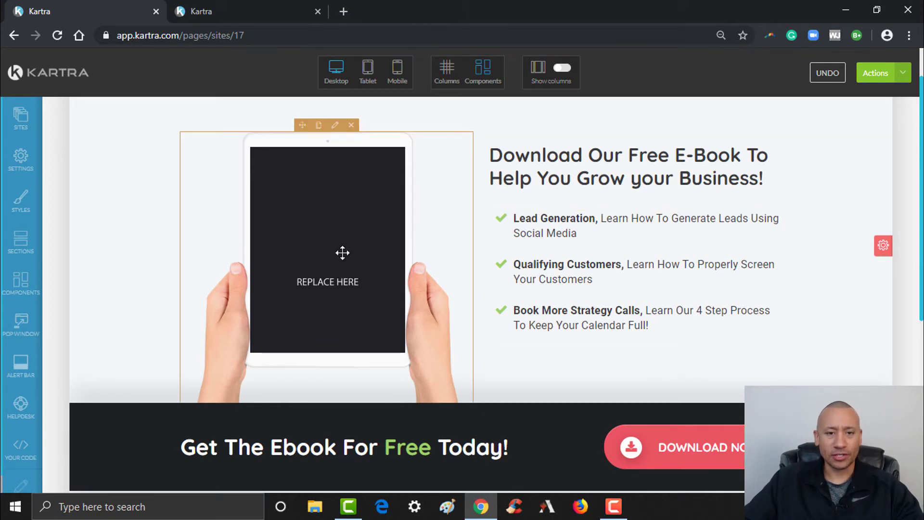
{"action": "left_click", "coordinate": [335, 126]}
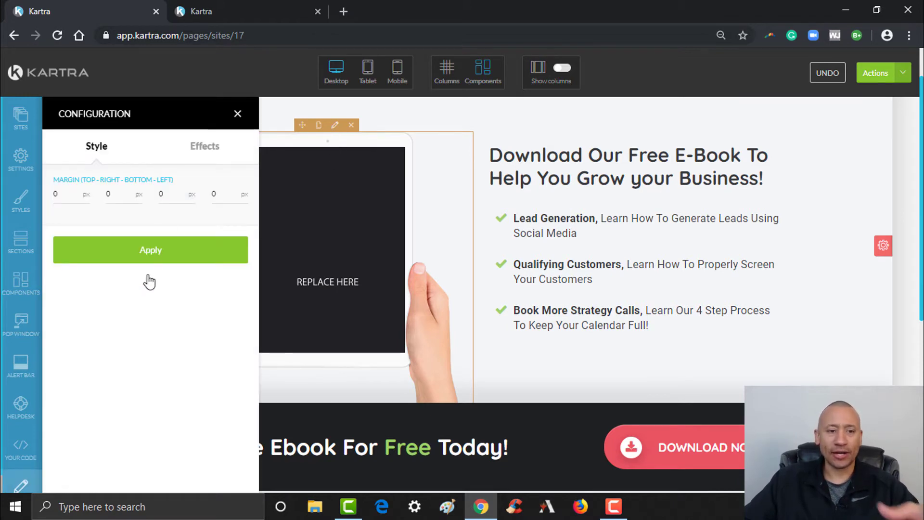
{"action": "left_click", "coordinate": [195, 148]}
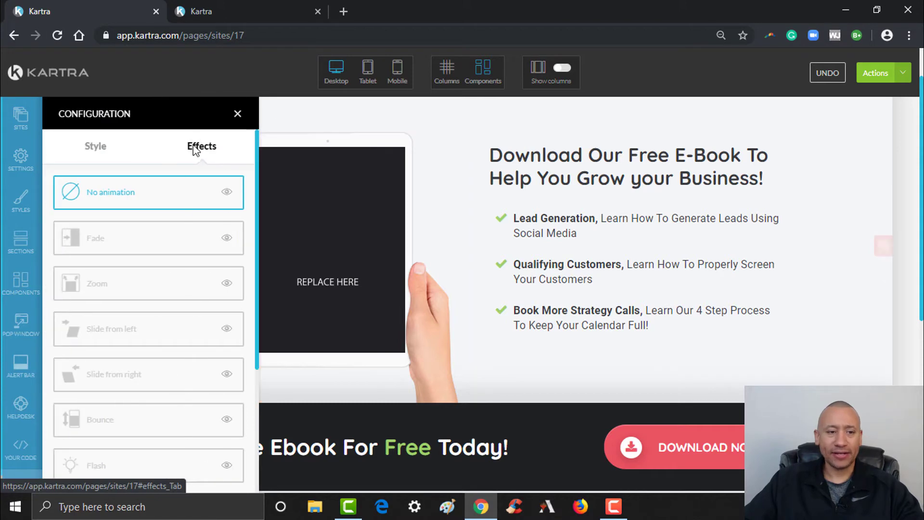
{"action": "left_click", "coordinate": [238, 118]}
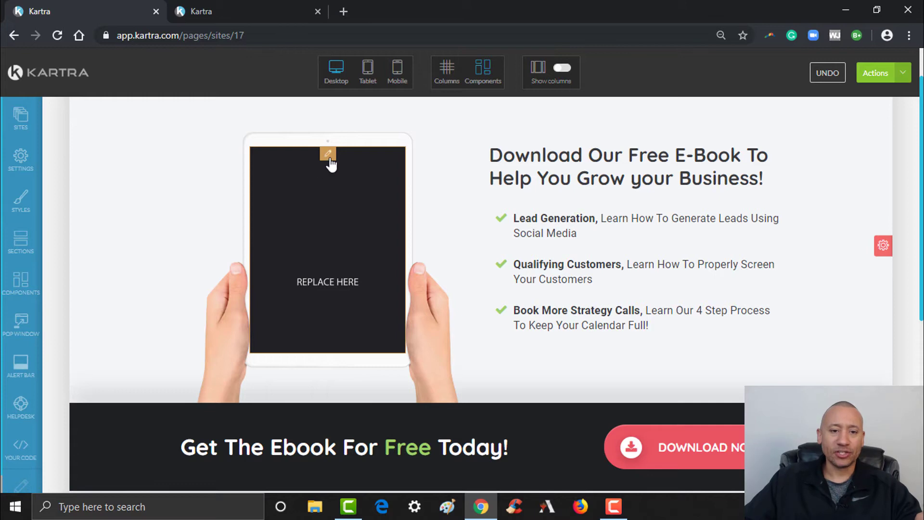
Find a royalty-free image for the tablet's screen by searching "book", and add the open book in front of misty mountains to the library.
{"action": "left_click", "coordinate": [325, 280]}
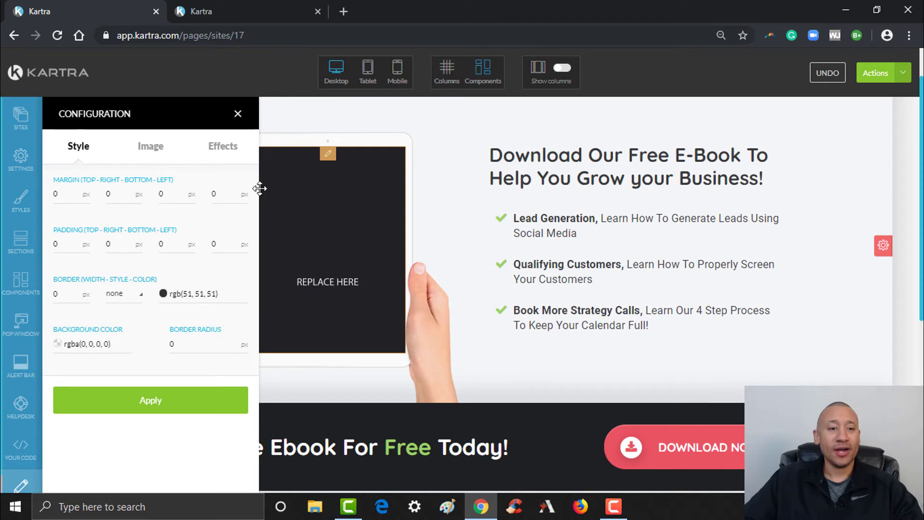
{"action": "left_click", "coordinate": [155, 151]}
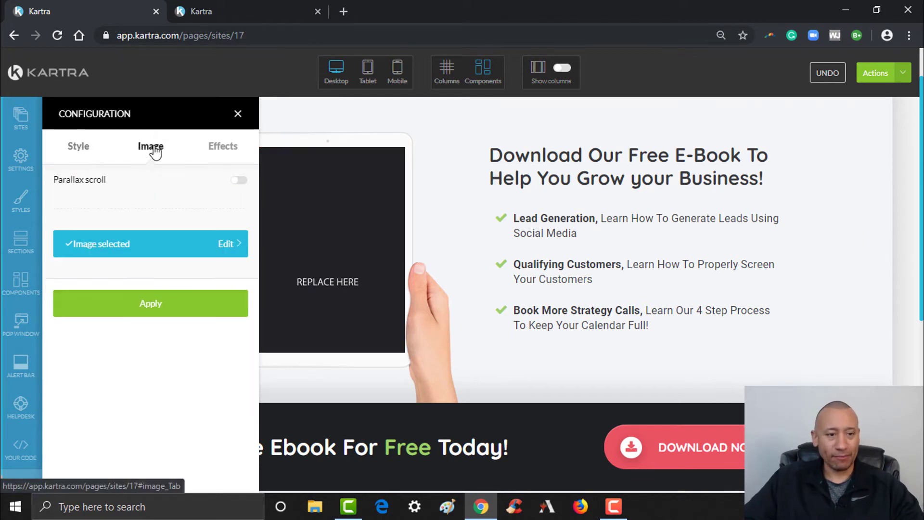
{"action": "left_click", "coordinate": [233, 245]}
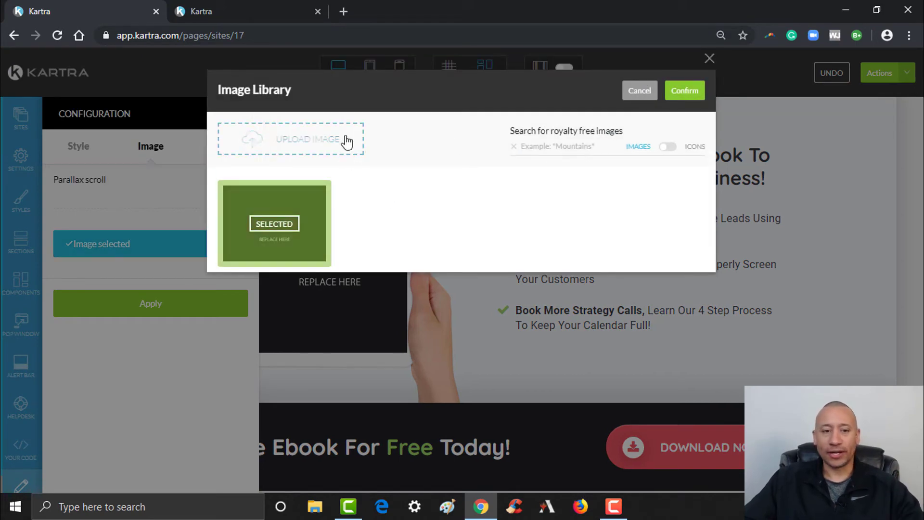
{"action": "left_click", "coordinate": [574, 145]}
{"action": "type", "text": "book"}
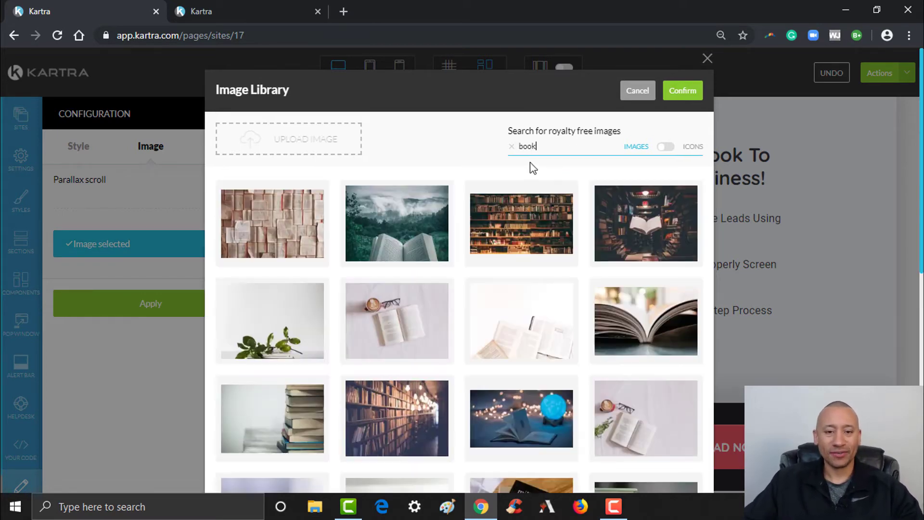
{"action": "mouse_move", "coordinate": [414, 222]}
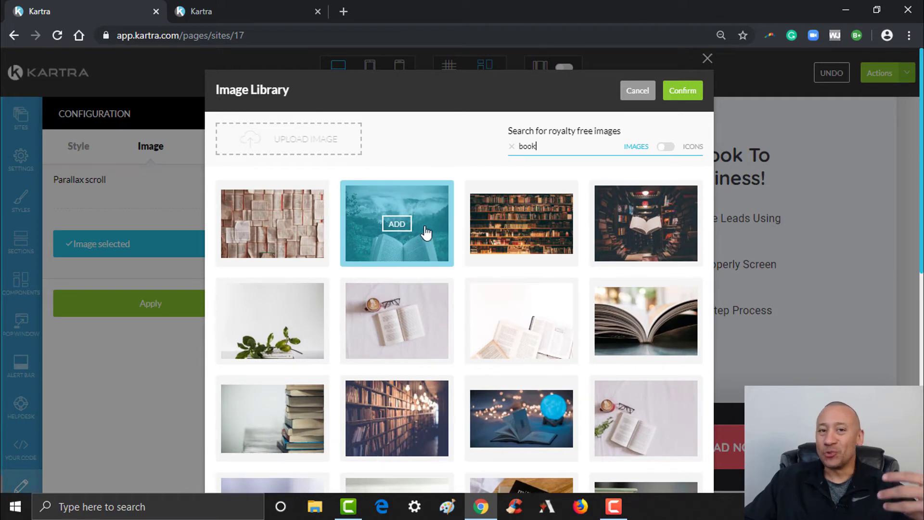
{"action": "left_click", "coordinate": [398, 224]}
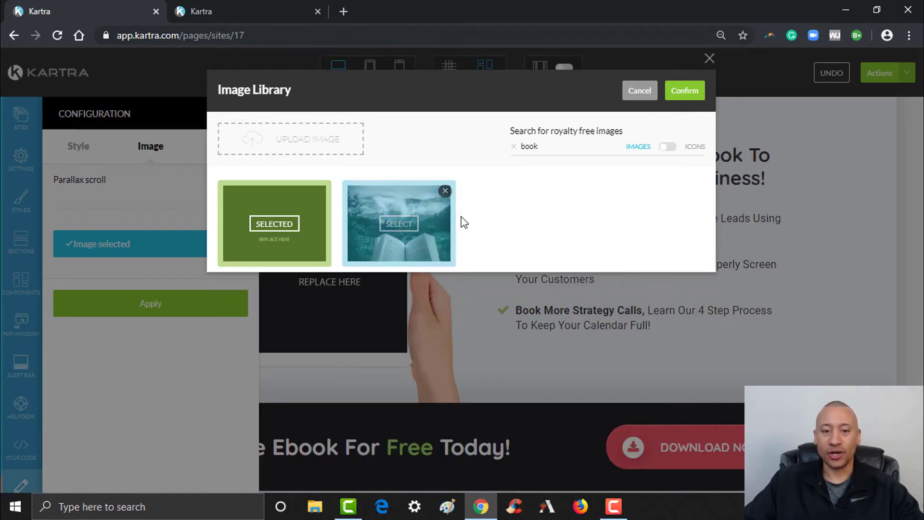
Replace the tablet's "REPLACE HERE" placeholder with the added open-book photo and apply the change.
{"action": "left_click", "coordinate": [398, 224]}
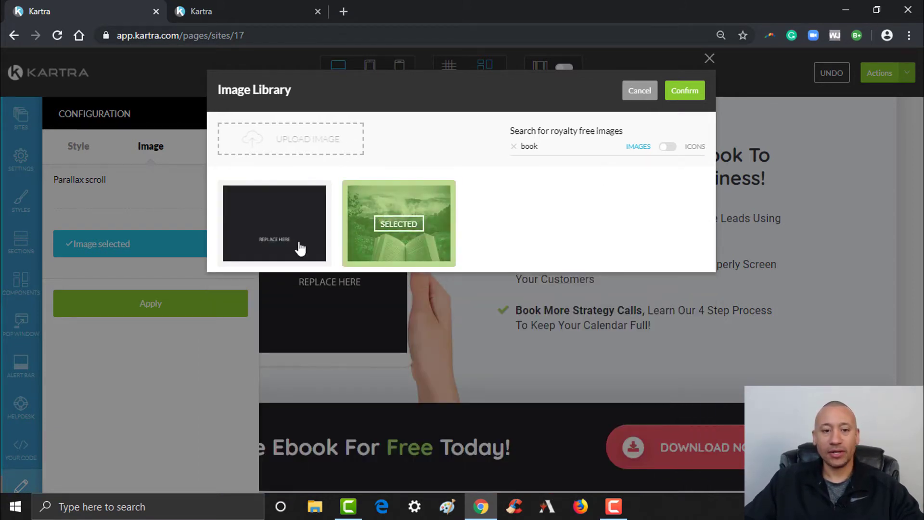
{"action": "left_click", "coordinate": [690, 95]}
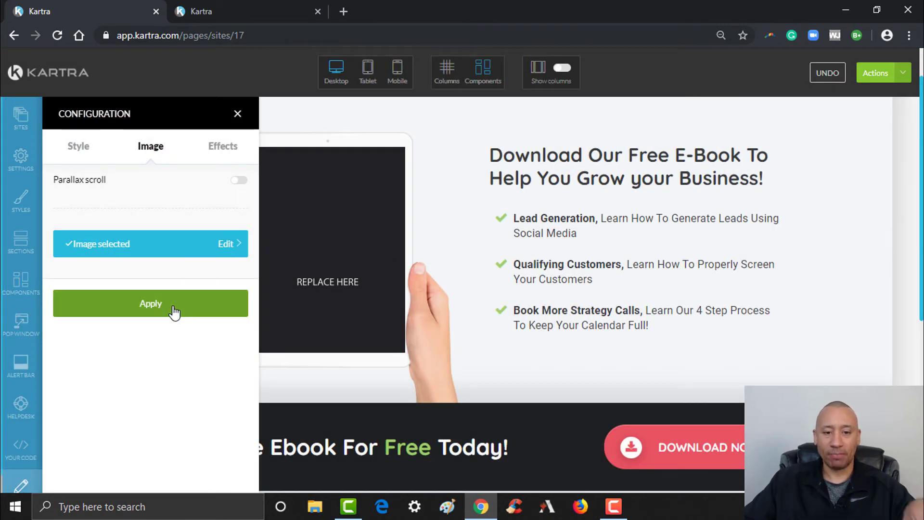
{"action": "left_click", "coordinate": [174, 313]}
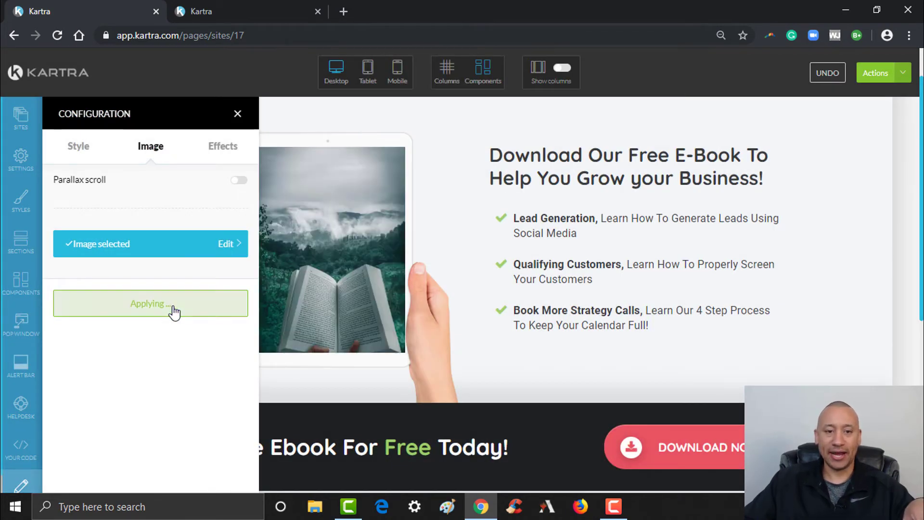
{"action": "left_click", "coordinate": [238, 117]}
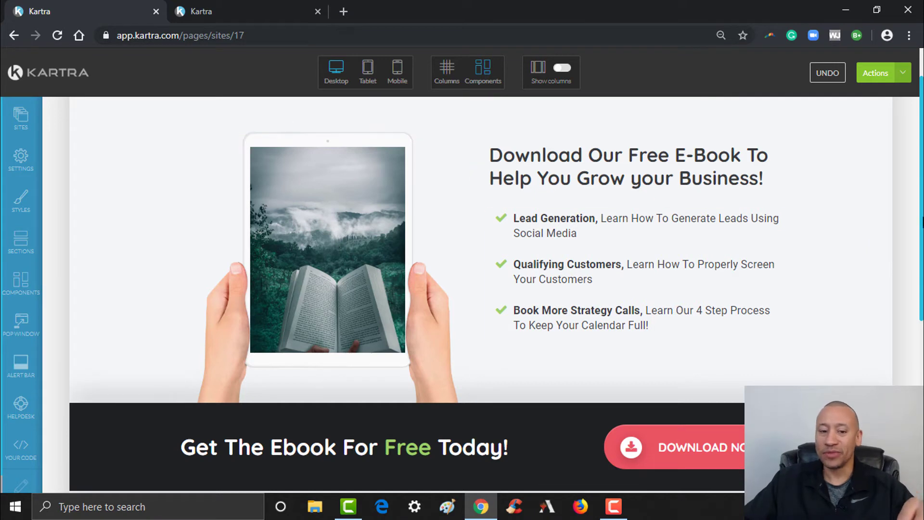
Try deleting both testimonial cards below the download banner, and undo both deletions.
{"action": "scroll", "coordinate": [923, 226], "scroll_direction": "down", "scroll_amount": 3}
{"action": "scroll", "coordinate": [923, 226], "scroll_direction": "up", "scroll_amount": 4}
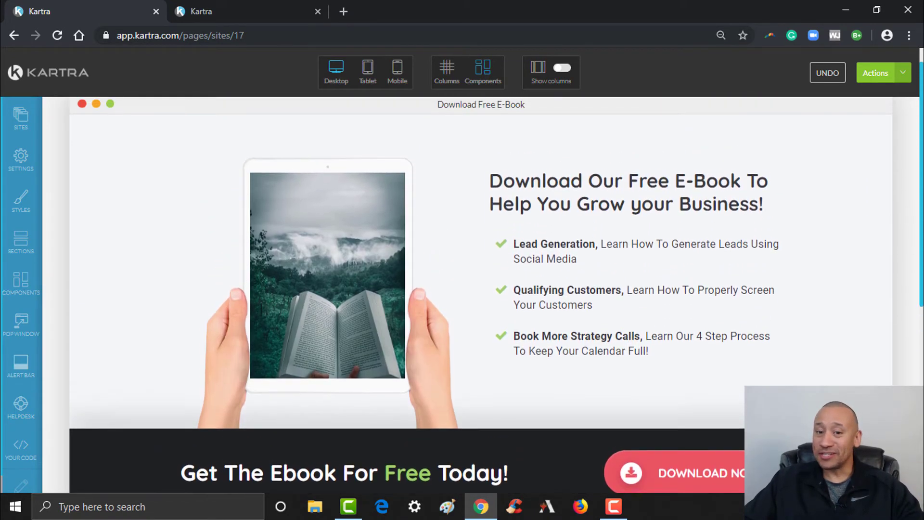
{"action": "scroll", "coordinate": [914, 270], "scroll_direction": "down", "scroll_amount": 3}
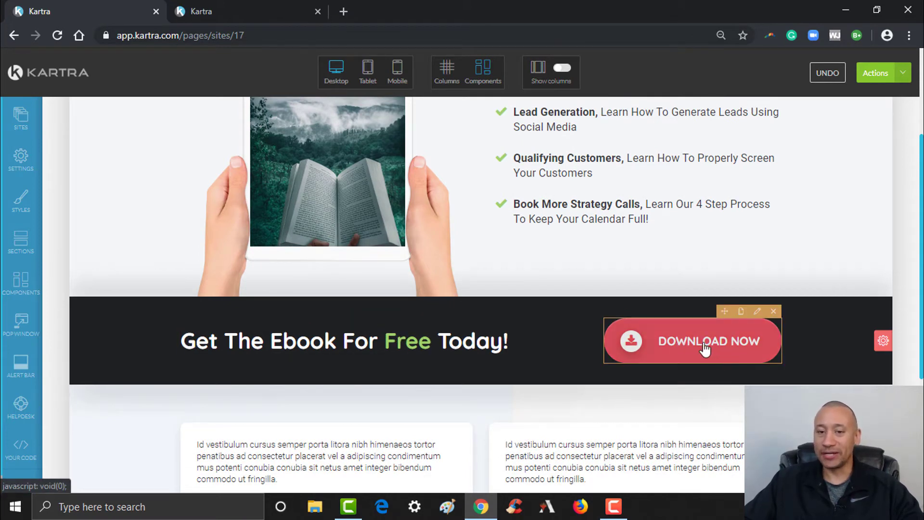
{"action": "scroll", "coordinate": [859, 315], "scroll_direction": "down", "scroll_amount": 5}
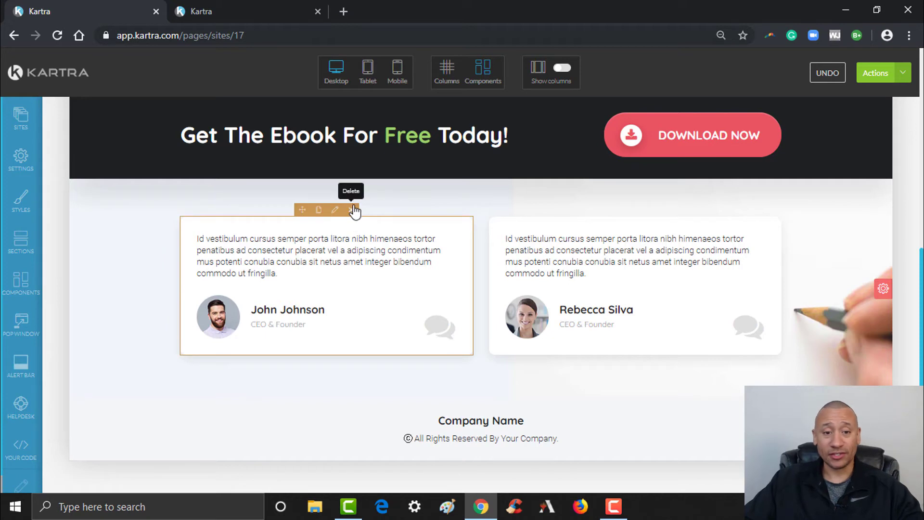
{"action": "left_click", "coordinate": [355, 210]}
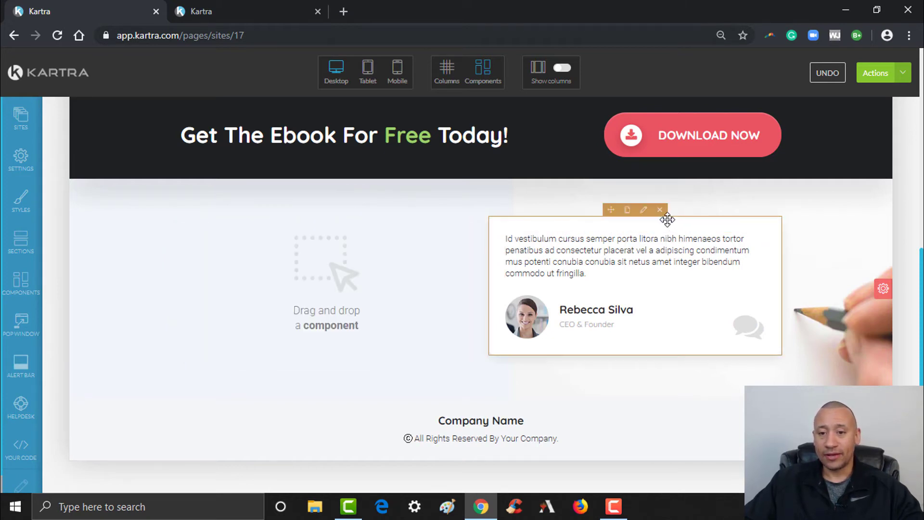
{"action": "left_click", "coordinate": [660, 211]}
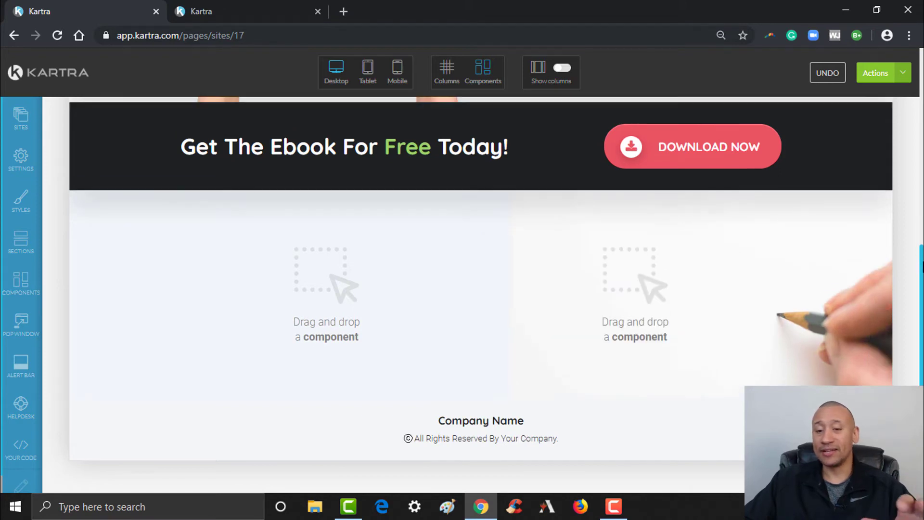
{"action": "left_click", "coordinate": [832, 79]}
{"action": "left_click", "coordinate": [831, 77]}
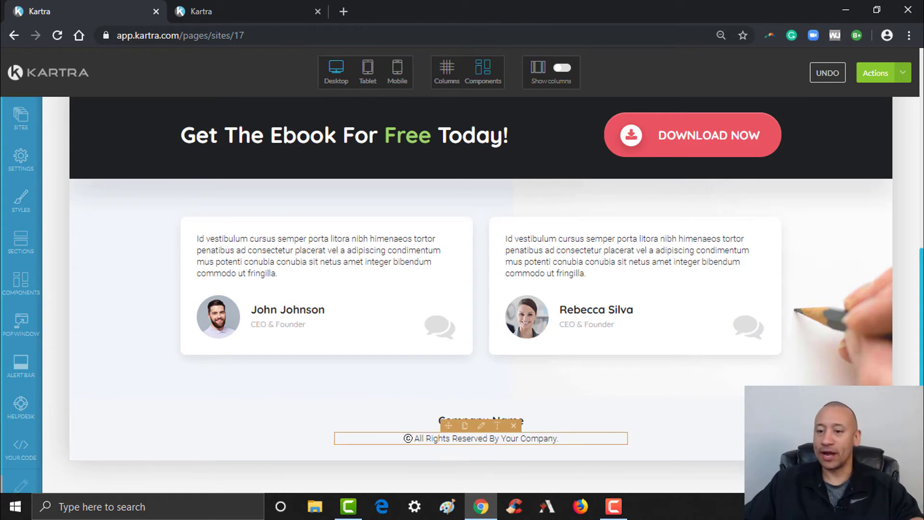
Review the icon and link options of the DOWNLOAD NOW button in the banner, leaving its link set to None.
{"action": "scroll", "coordinate": [679, 353], "scroll_direction": "up", "scroll_amount": 4}
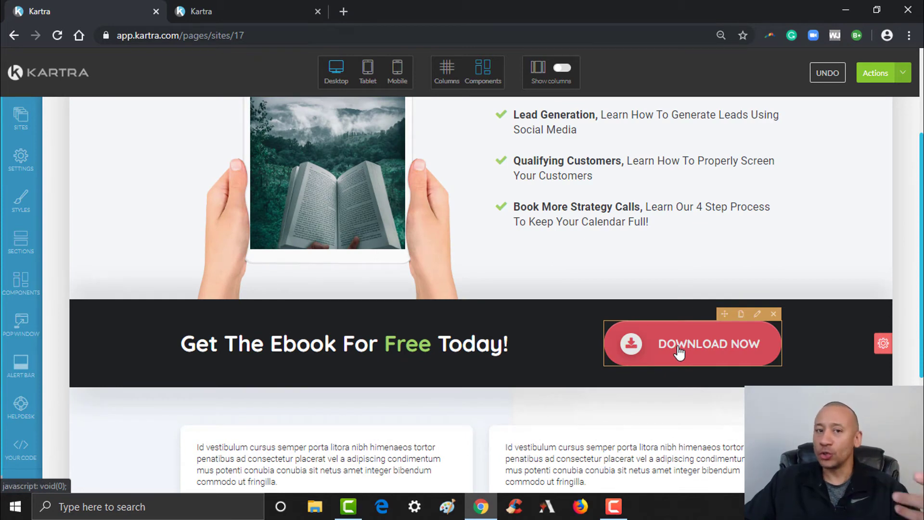
{"action": "left_click", "coordinate": [757, 315]}
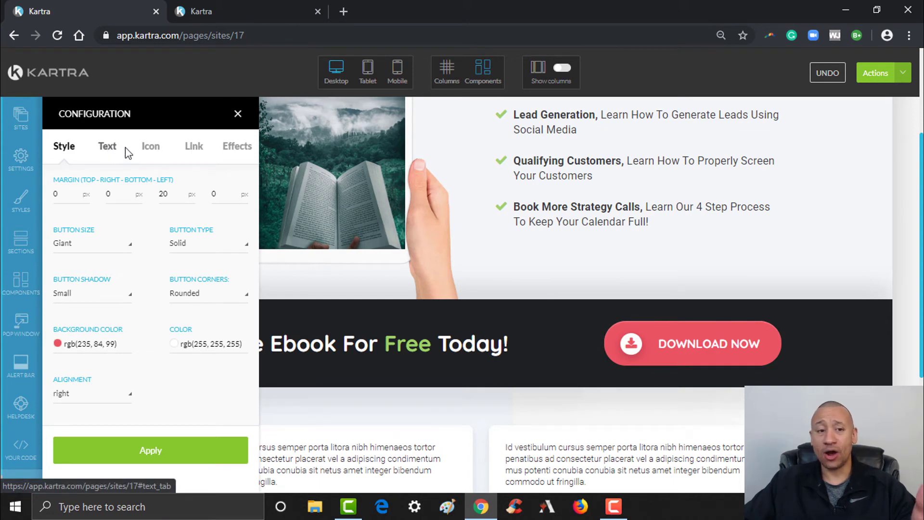
{"action": "left_click", "coordinate": [149, 147]}
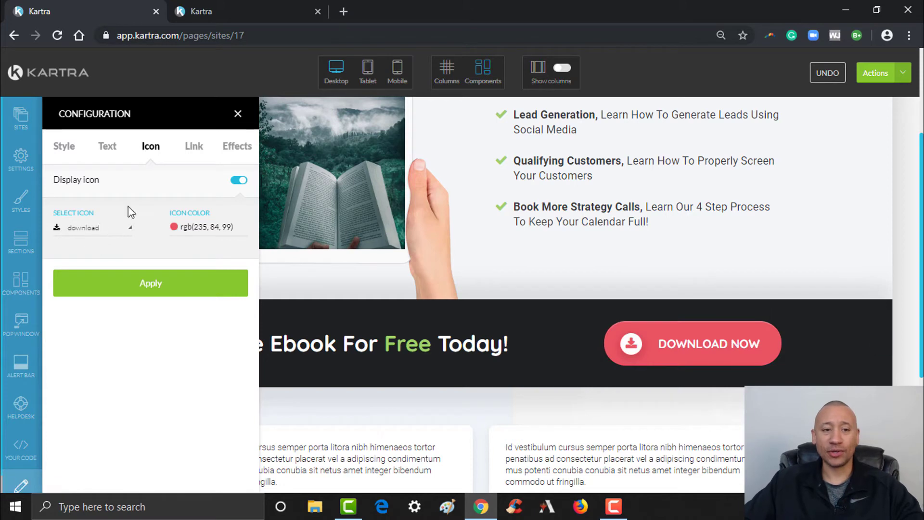
{"action": "left_click", "coordinate": [198, 151]}
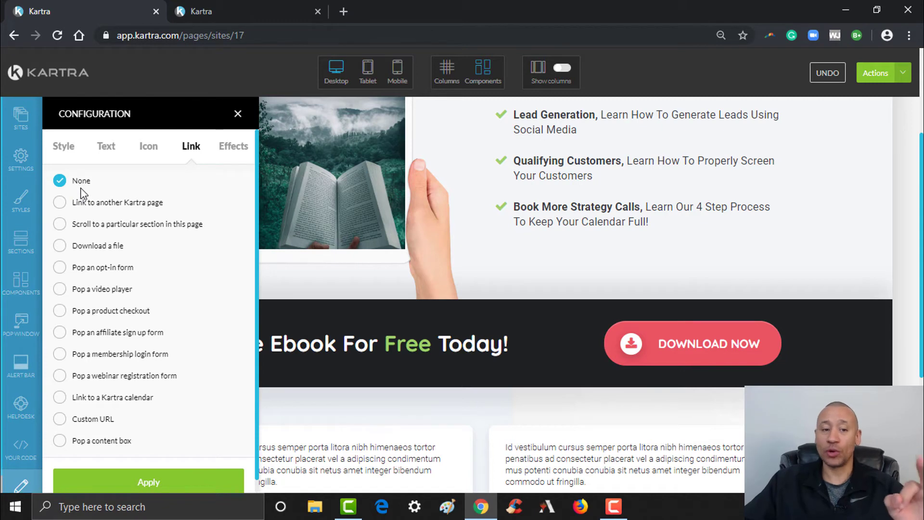
{"action": "left_click", "coordinate": [123, 479]}
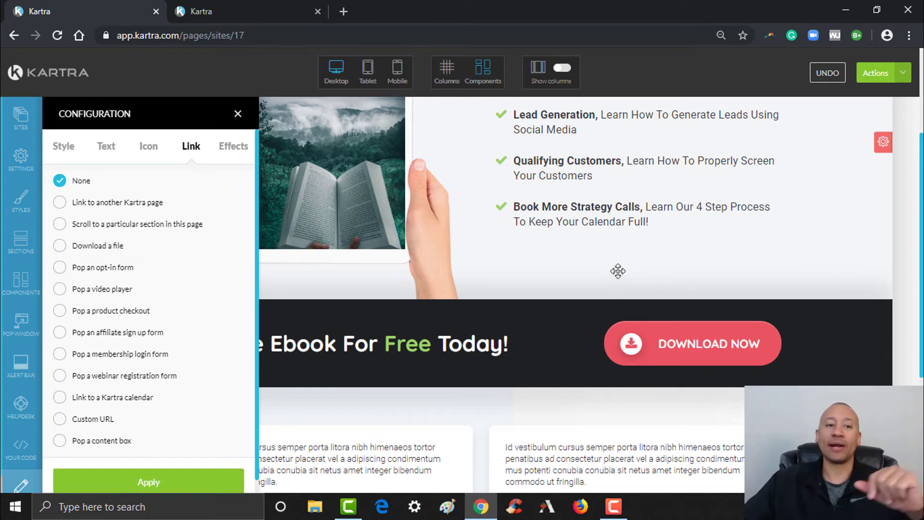
{"action": "left_click", "coordinate": [237, 113]}
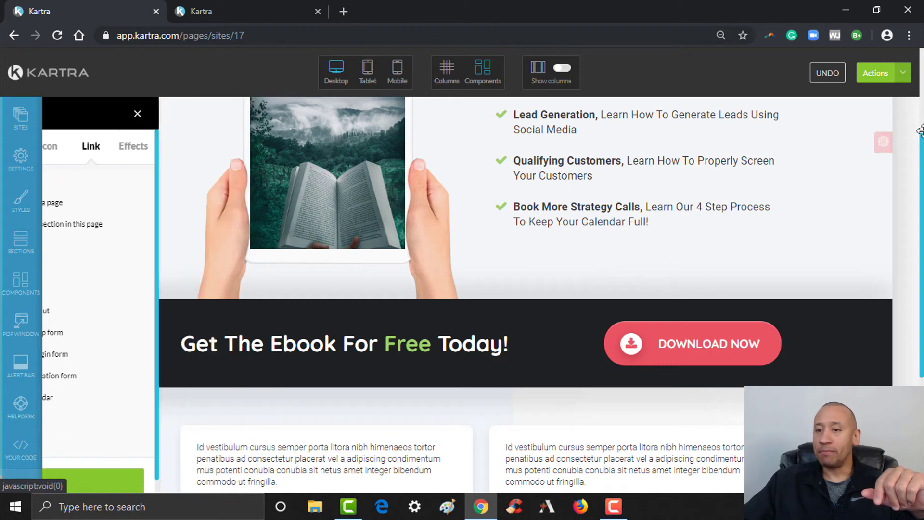
Save the progress of the Download Free E-Book page.
{"action": "scroll", "coordinate": [481, 289], "scroll_direction": "up", "scroll_amount": 3}
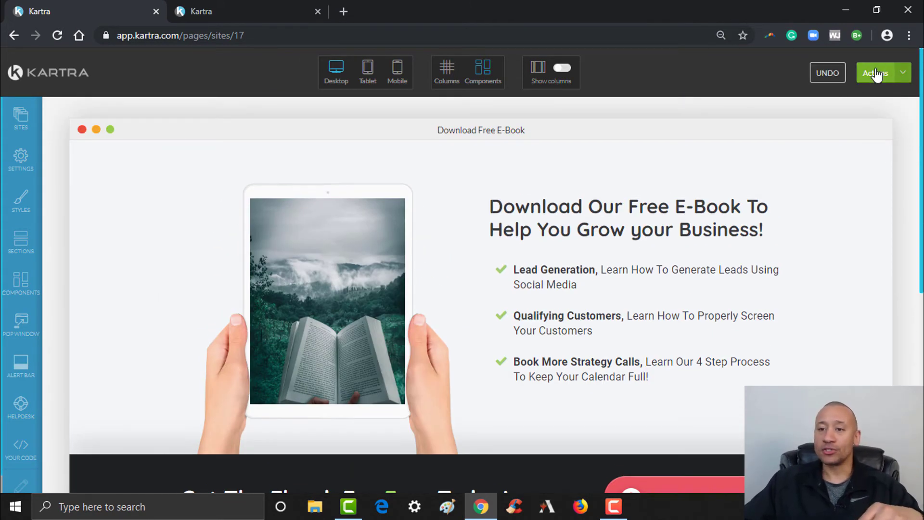
{"action": "left_click", "coordinate": [902, 78]}
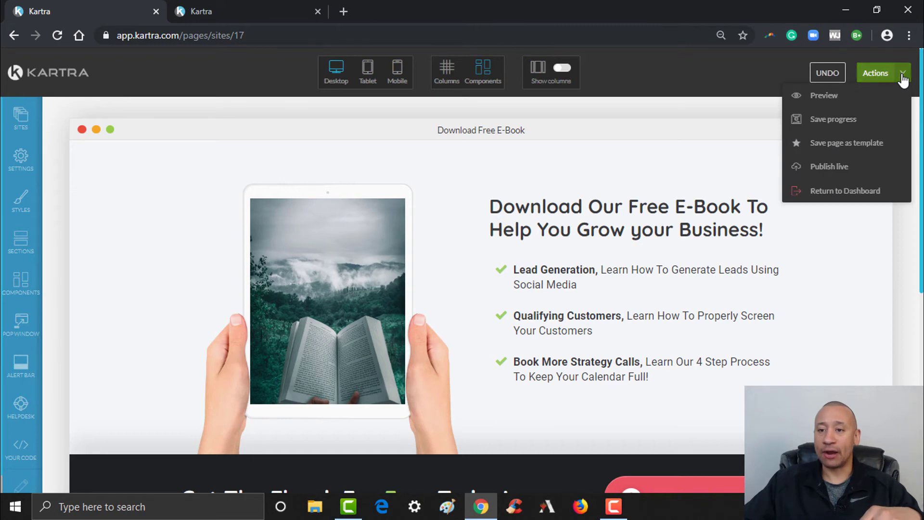
{"action": "left_click", "coordinate": [850, 123]}
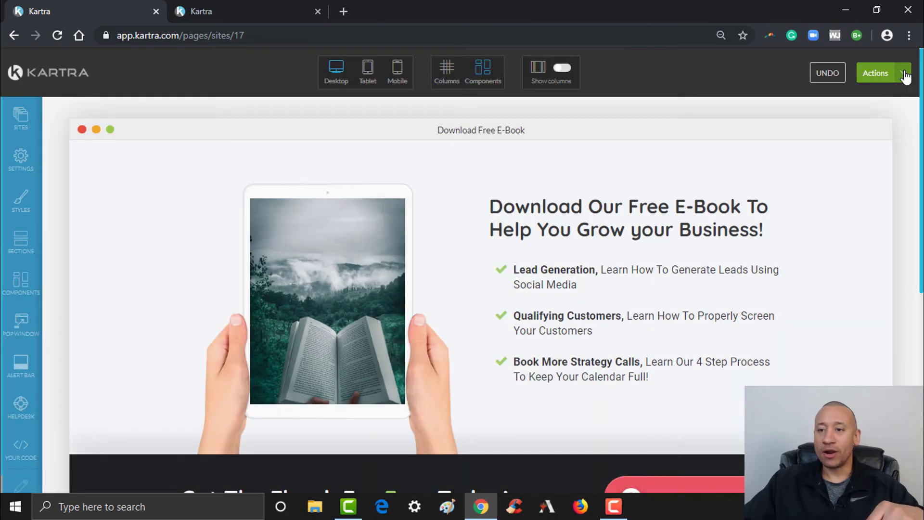
Publish the page live using a direct page link, open the link's address for editing, and close the publishing dialog.
{"action": "left_click", "coordinate": [904, 75]}
{"action": "left_click", "coordinate": [844, 165]}
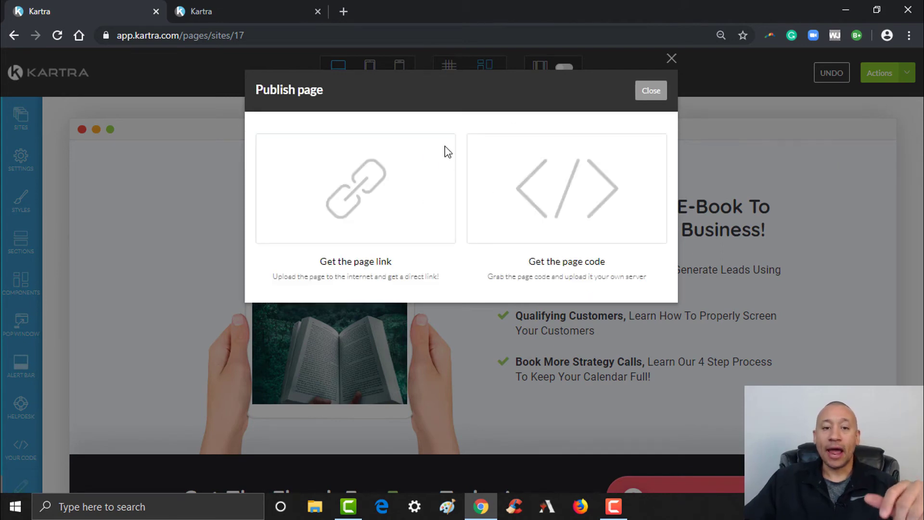
{"action": "left_click", "coordinate": [362, 203]}
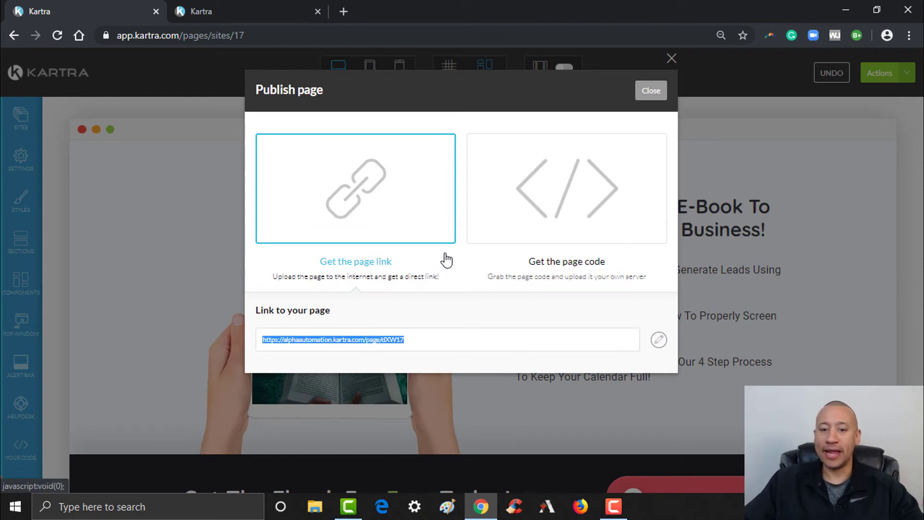
{"action": "left_click", "coordinate": [658, 339]}
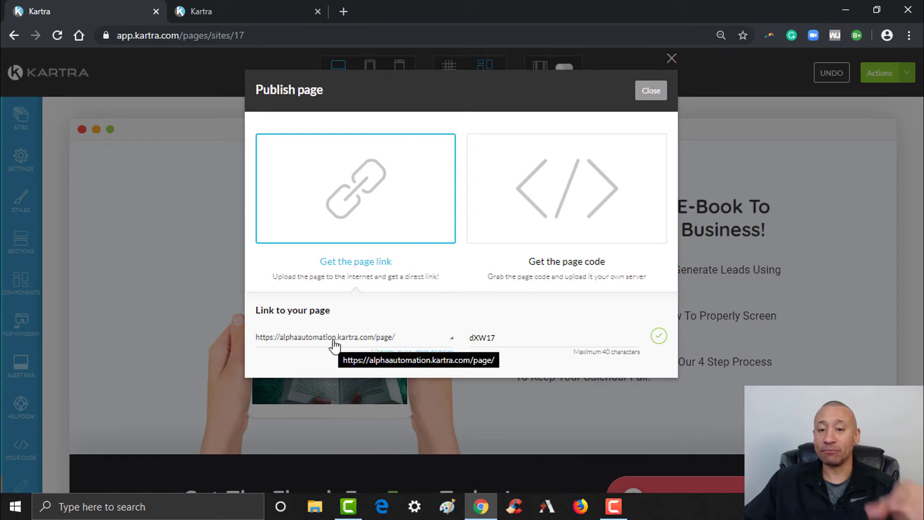
{"action": "left_click", "coordinate": [651, 91]}
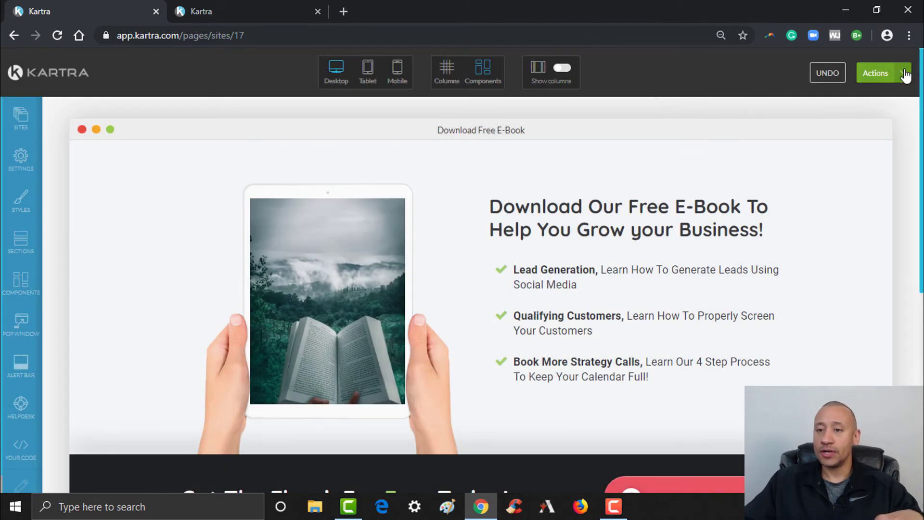
Exit the page builder and return to the dashboard.
{"action": "left_click", "coordinate": [903, 74]}
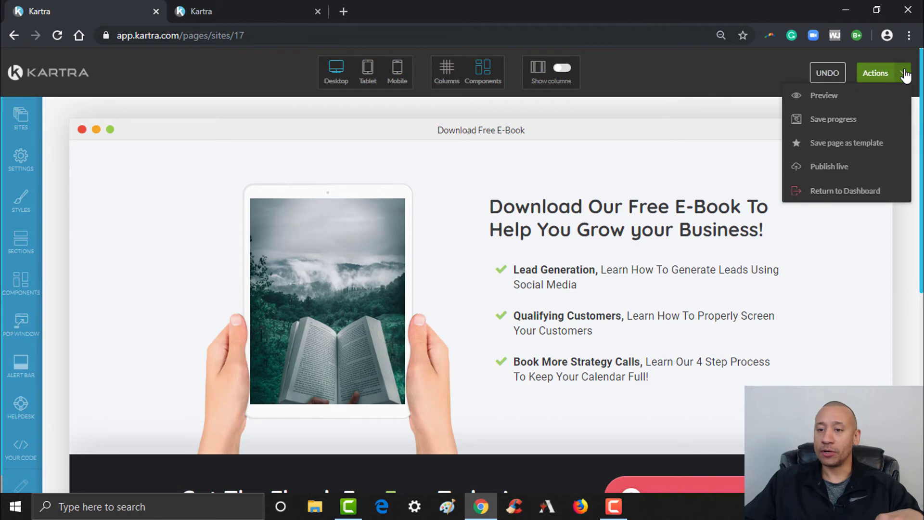
{"action": "left_click", "coordinate": [858, 192]}
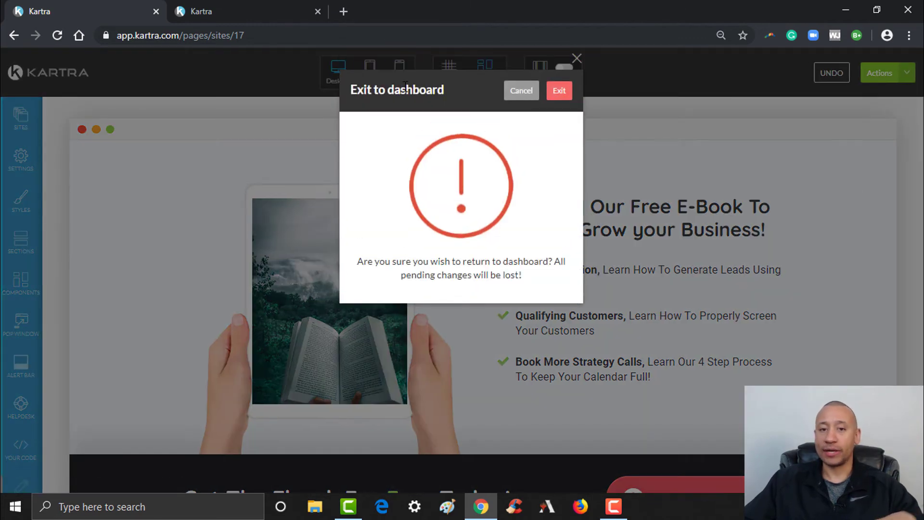
{"action": "left_click", "coordinate": [555, 95]}
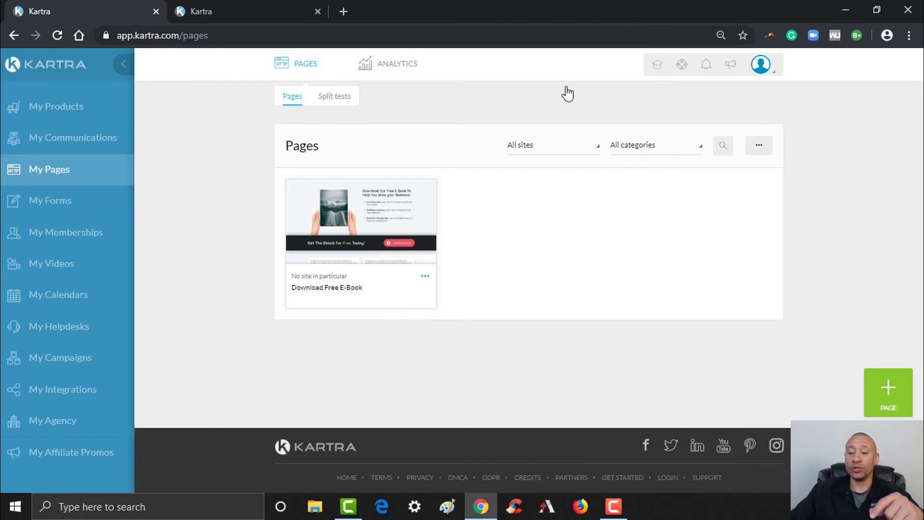
Start a new page, browse the Thank You Pages templates, and preview the "Thank You for Registering!" video template with the green download button.
{"action": "left_click", "coordinate": [886, 405]}
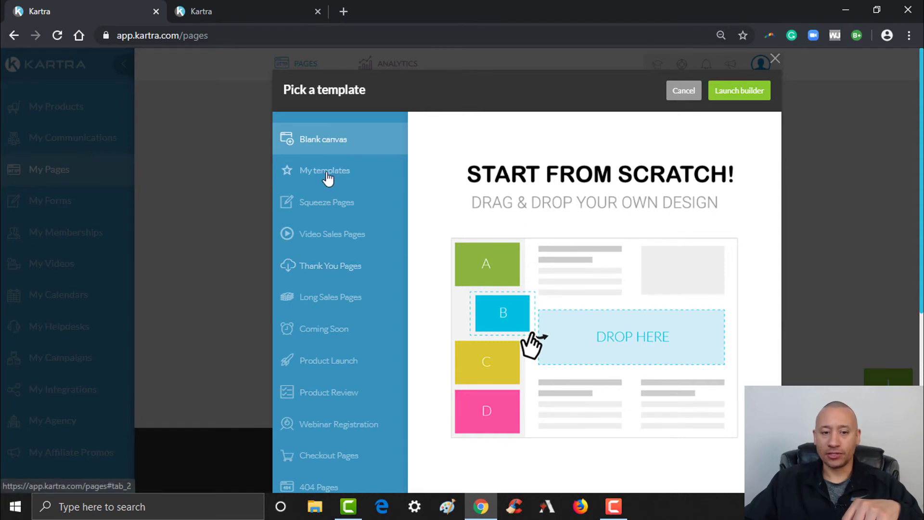
{"action": "left_click", "coordinate": [321, 272]}
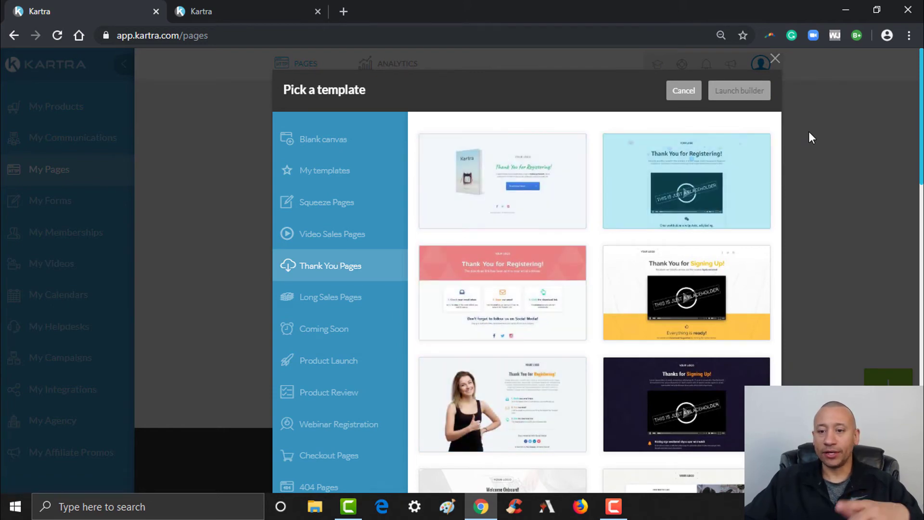
{"action": "scroll", "coordinate": [526, 270], "scroll_direction": "down", "scroll_amount": 10}
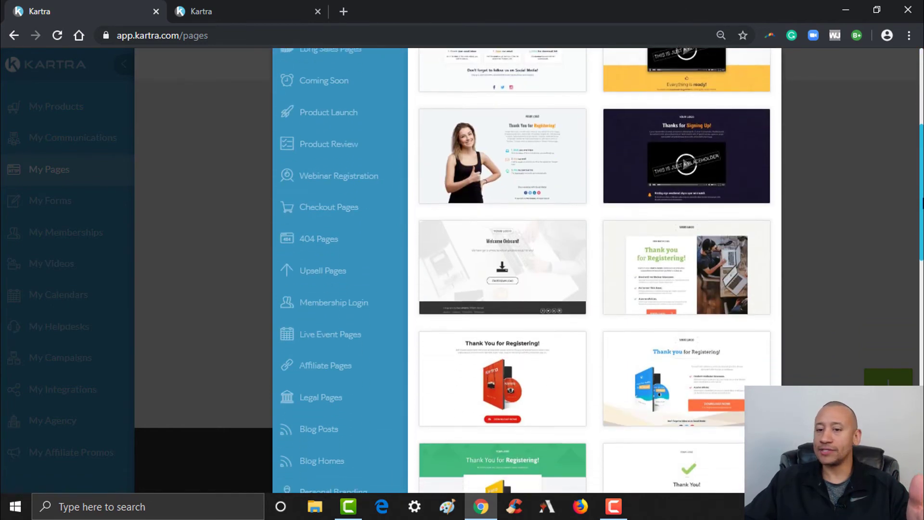
{"action": "scroll", "coordinate": [908, 130], "scroll_direction": "up", "scroll_amount": 10}
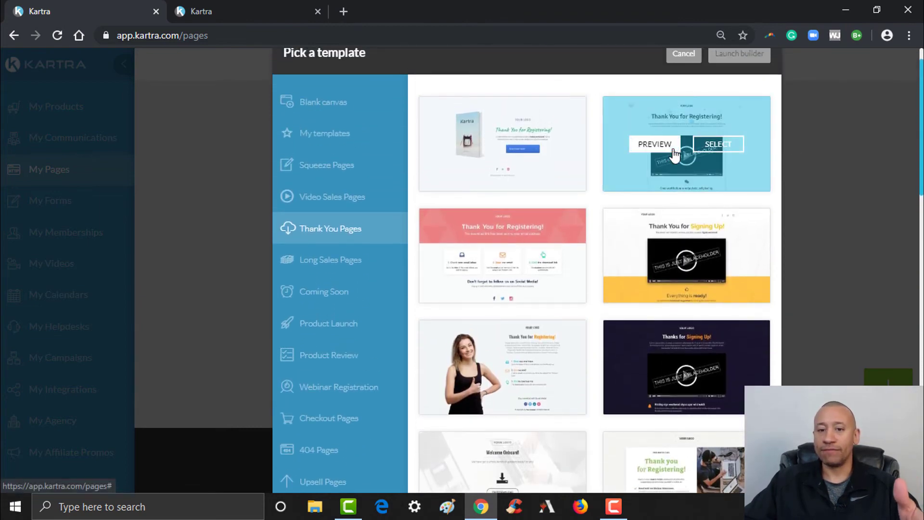
{"action": "left_click", "coordinate": [673, 154]}
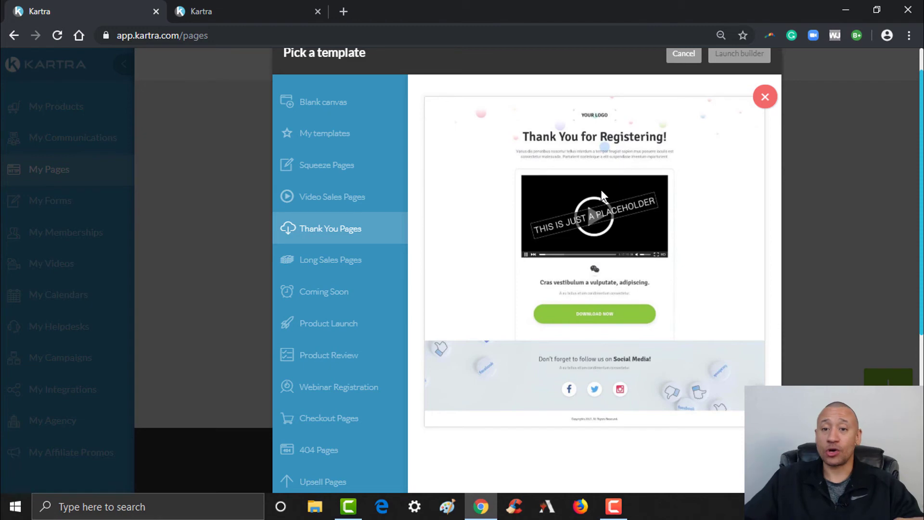
{"action": "left_click", "coordinate": [765, 97]}
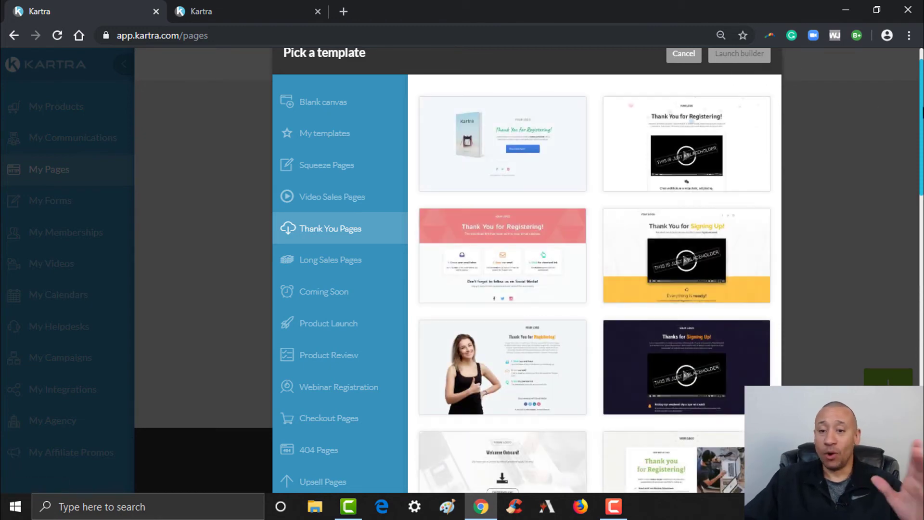
Preview the green-header "Thank You for Registering!" template with the yellow product box, and close the preview.
{"action": "left_click_drag", "start_coordinate": [922, 124], "coordinate": [917, 243]}
{"action": "mouse_move", "coordinate": [452, 213]}
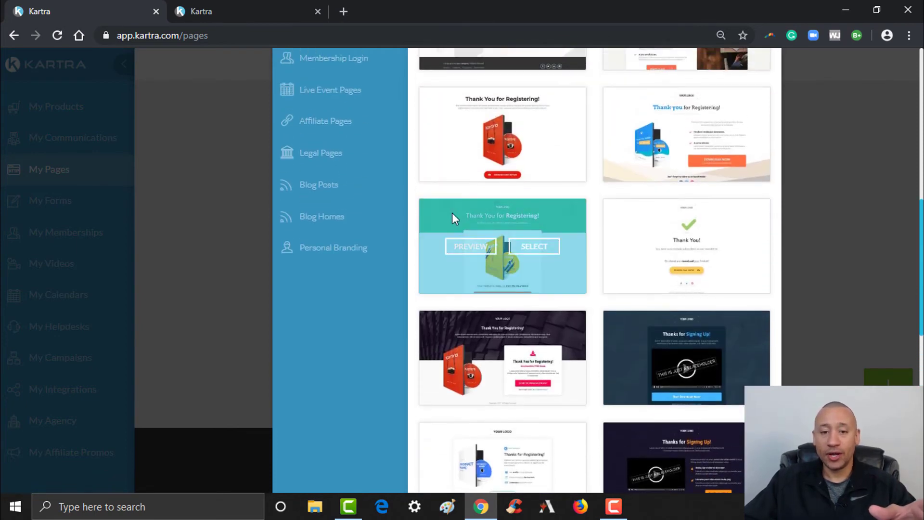
{"action": "left_click", "coordinate": [472, 247]}
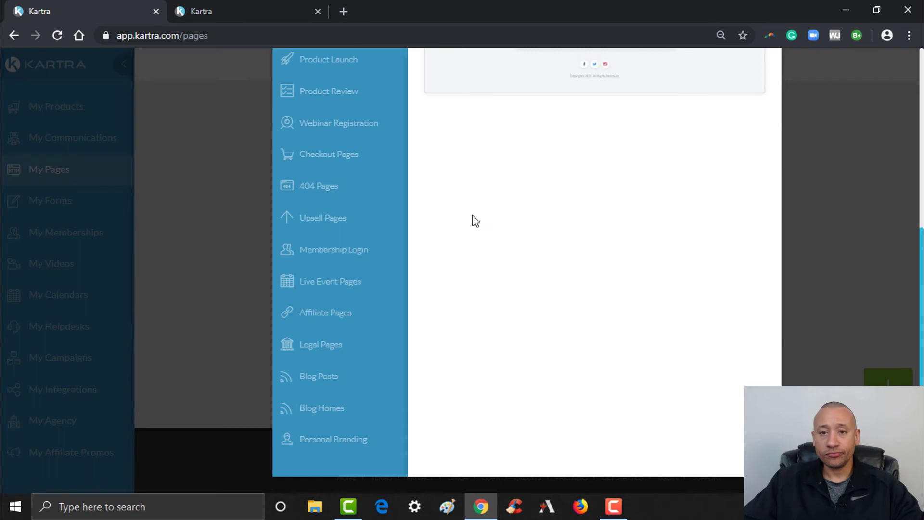
{"action": "scroll", "coordinate": [905, 94], "scroll_direction": "up", "scroll_amount": 6}
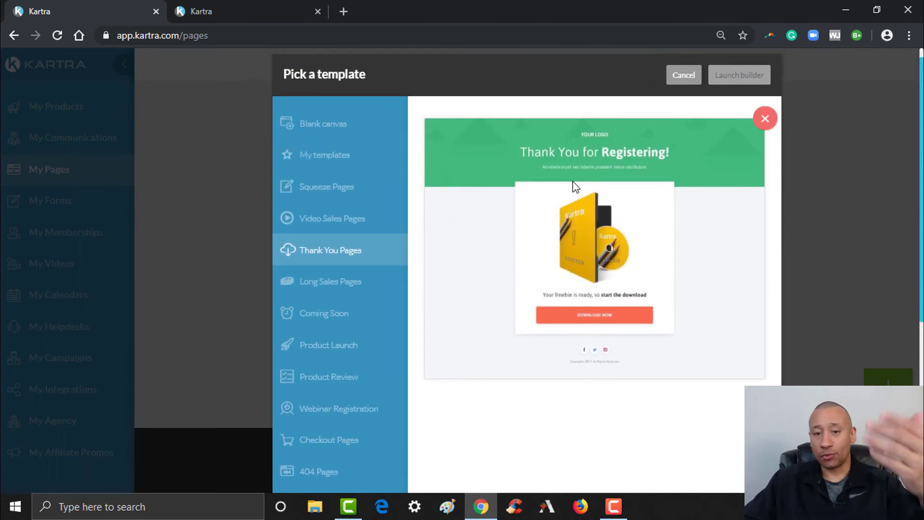
{"action": "left_click", "coordinate": [765, 118]}
Select the green-header "Thank You for Registering!" template with the product box and launch the builder with it.
{"action": "scroll", "coordinate": [916, 272], "scroll_direction": "down", "scroll_amount": 10}
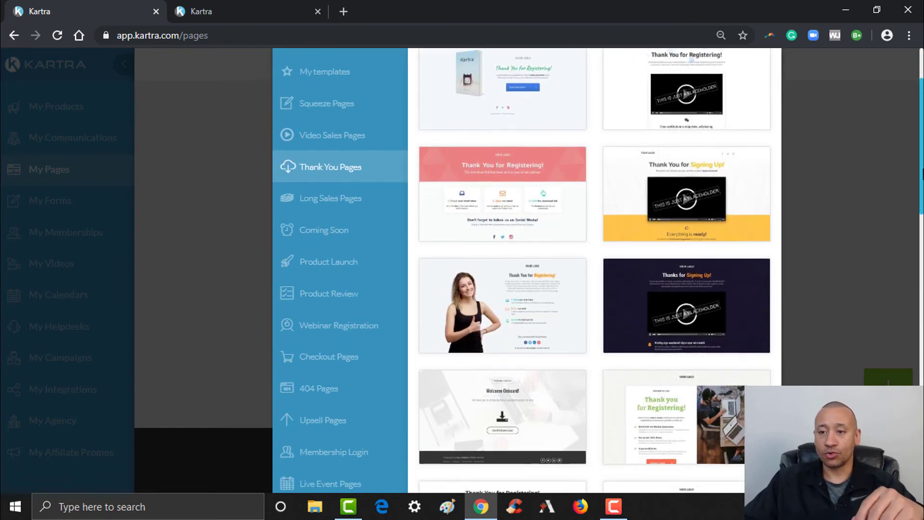
{"action": "mouse_move", "coordinate": [510, 244]}
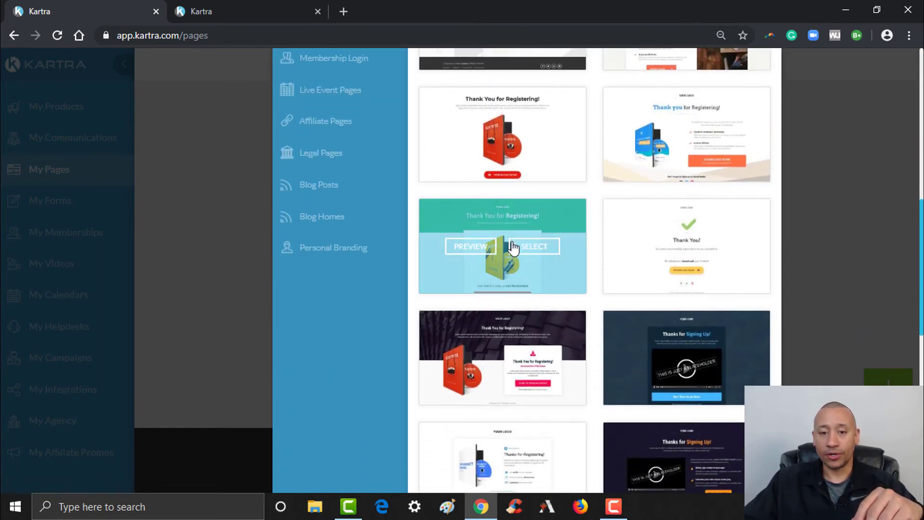
{"action": "left_click", "coordinate": [528, 248]}
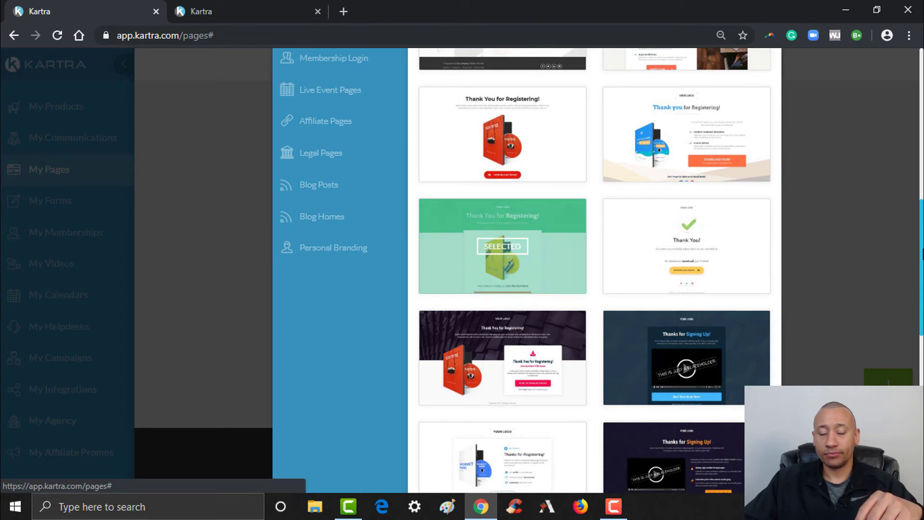
{"action": "left_click", "coordinate": [741, 91]}
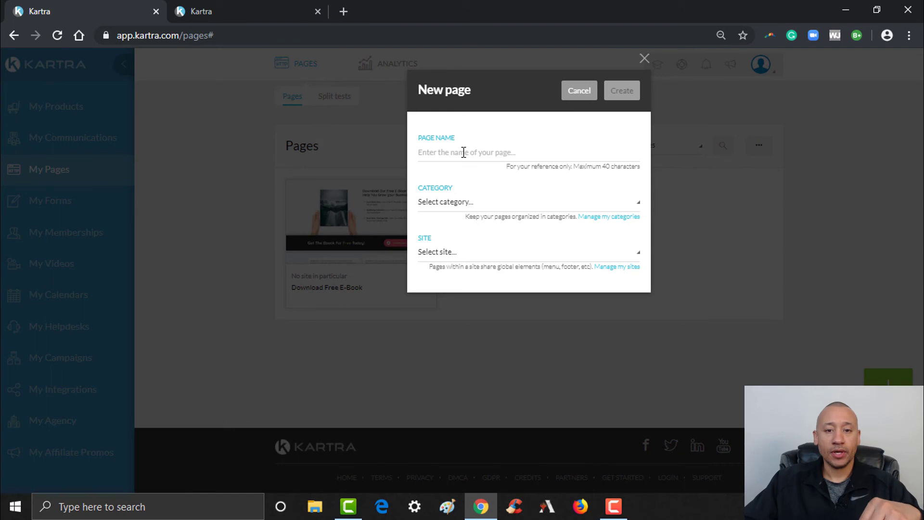
Create the page named "Download Free E-Book Doanload Page" with no category in particular and no site in particular.
{"action": "left_click", "coordinate": [463, 152]}
{"action": "left_click", "coordinate": [490, 178]}
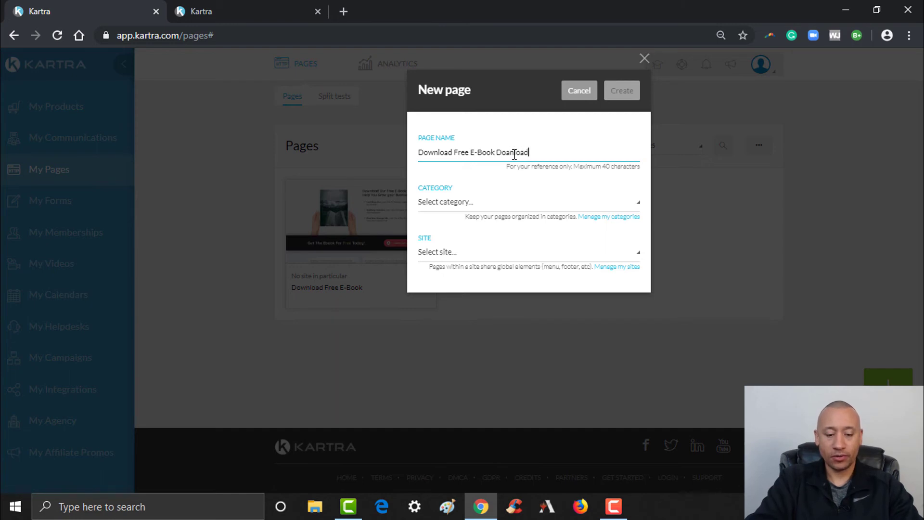
{"action": "left_click", "coordinate": [468, 211]}
{"action": "left_click", "coordinate": [457, 245]}
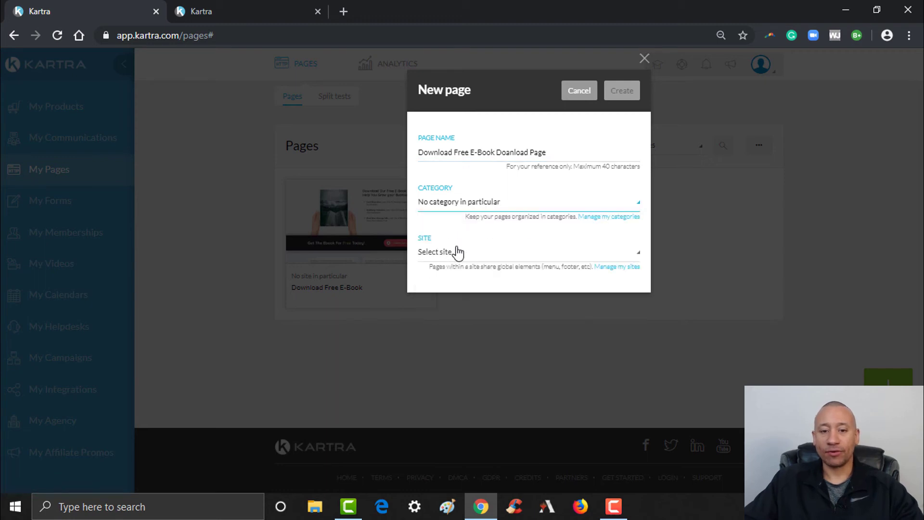
{"action": "left_click", "coordinate": [457, 260]}
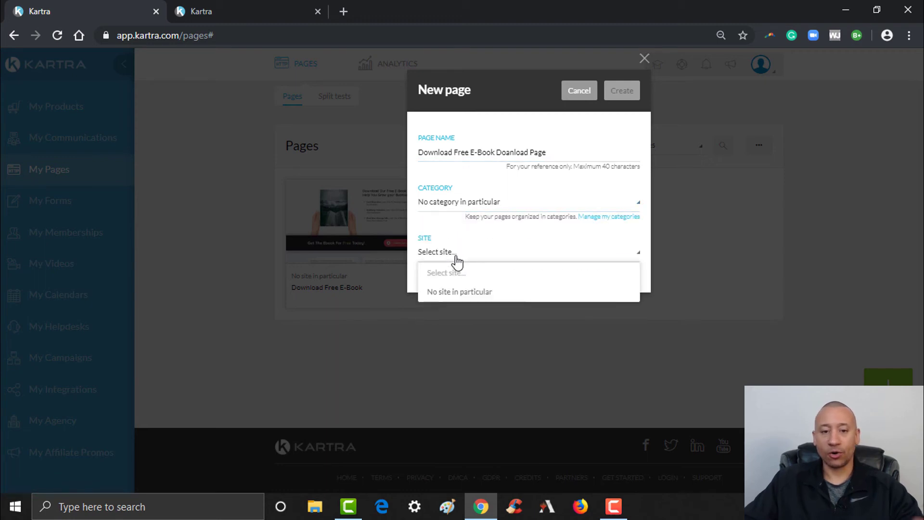
{"action": "left_click", "coordinate": [463, 290]}
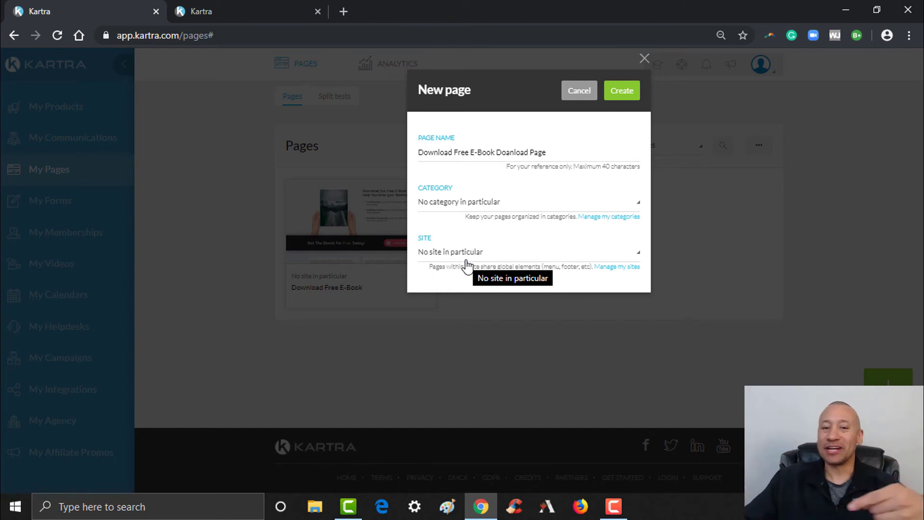
{"action": "left_click", "coordinate": [623, 93]}
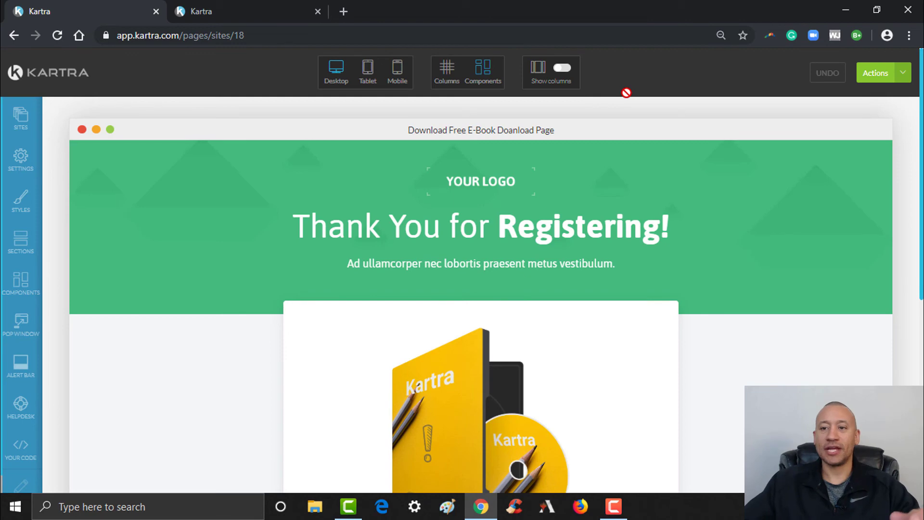
{"action": "scroll", "coordinate": [482, 289], "scroll_direction": "down", "scroll_amount": 7}
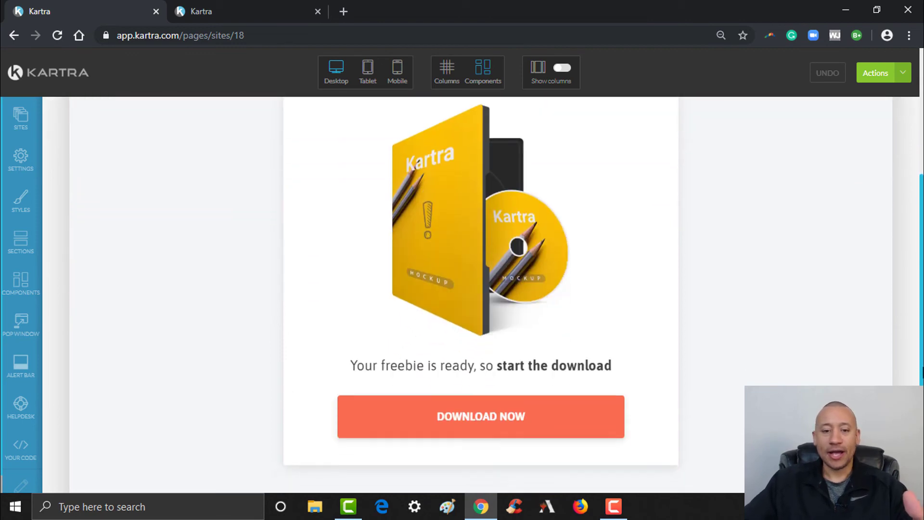
Delete the YOUR LOGO placeholder from the green header and close its configuration.
{"action": "scroll", "coordinate": [482, 288], "scroll_direction": "up", "scroll_amount": 3}
{"action": "scroll", "coordinate": [482, 288], "scroll_direction": "up", "scroll_amount": 5}
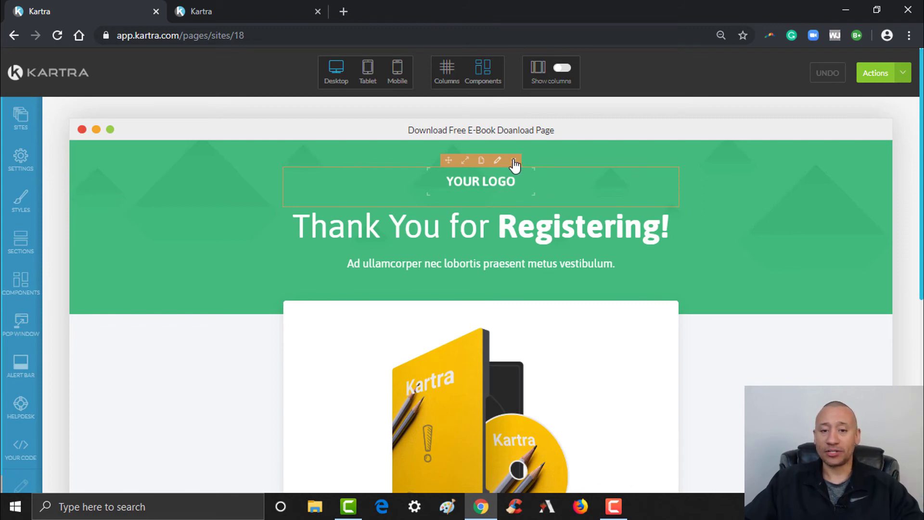
{"action": "left_click", "coordinate": [514, 162]}
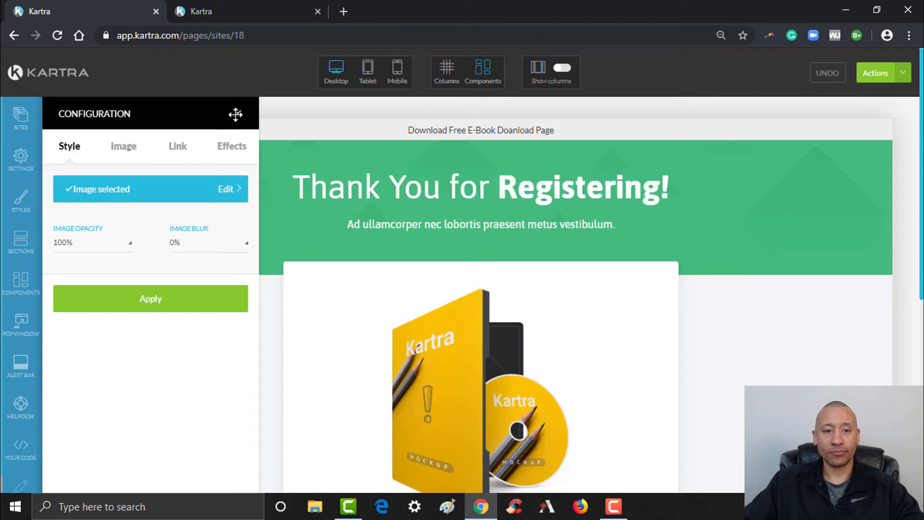
{"action": "left_click", "coordinate": [235, 114]}
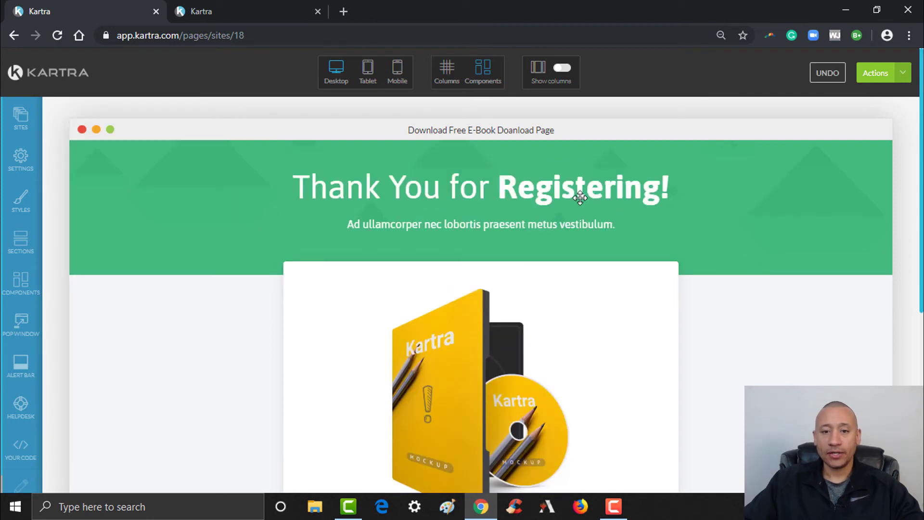
Change the header's headline to "Thank You For Your Interest In OUr Free E-Book!".
{"action": "mouse_move", "coordinate": [574, 193]}
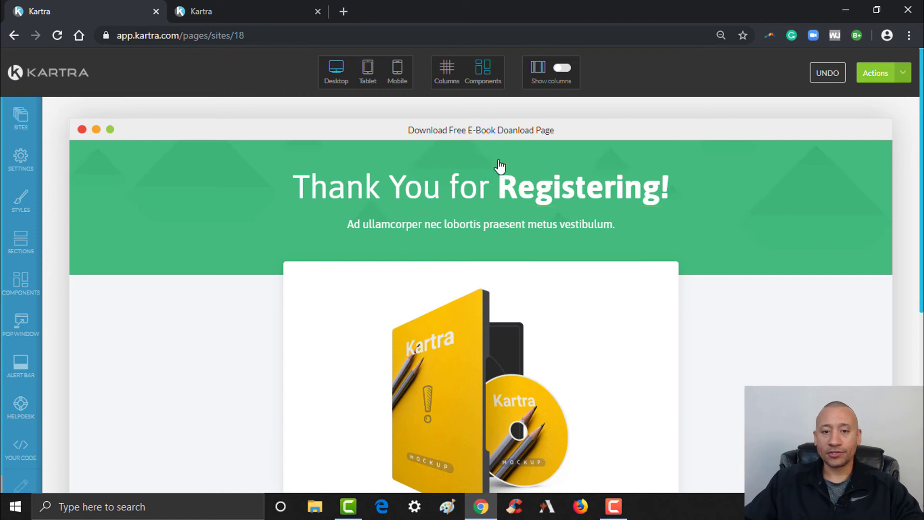
{"action": "left_click", "coordinate": [494, 187]}
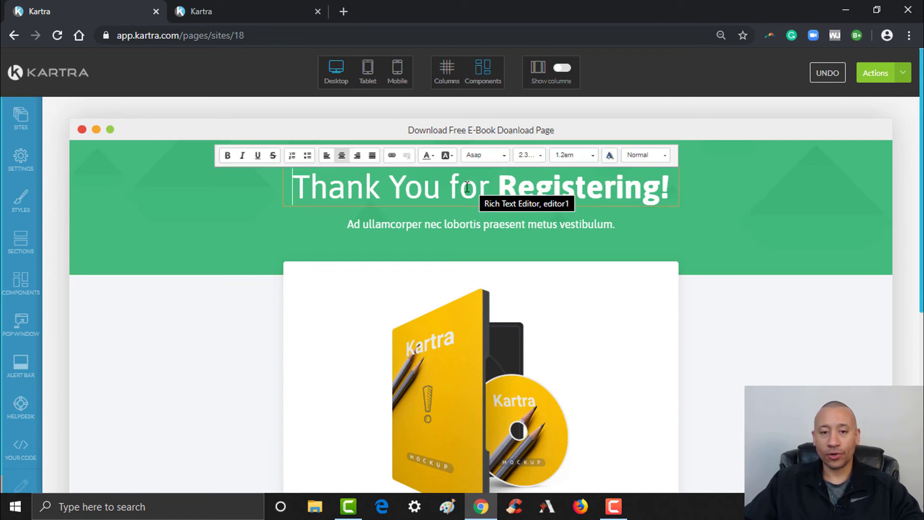
{"action": "left_click_drag", "start_coordinate": [453, 186], "coordinate": [732, 198]}
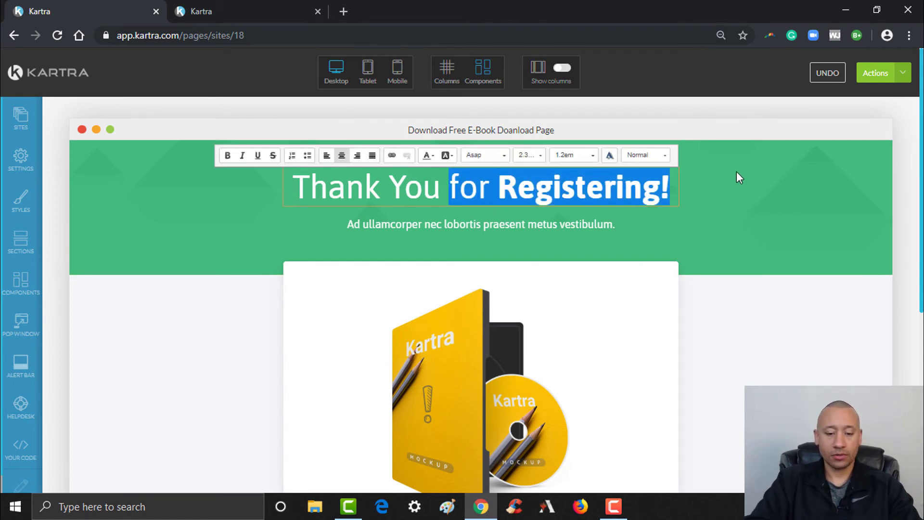
{"action": "type", "text": "For Your Int"}
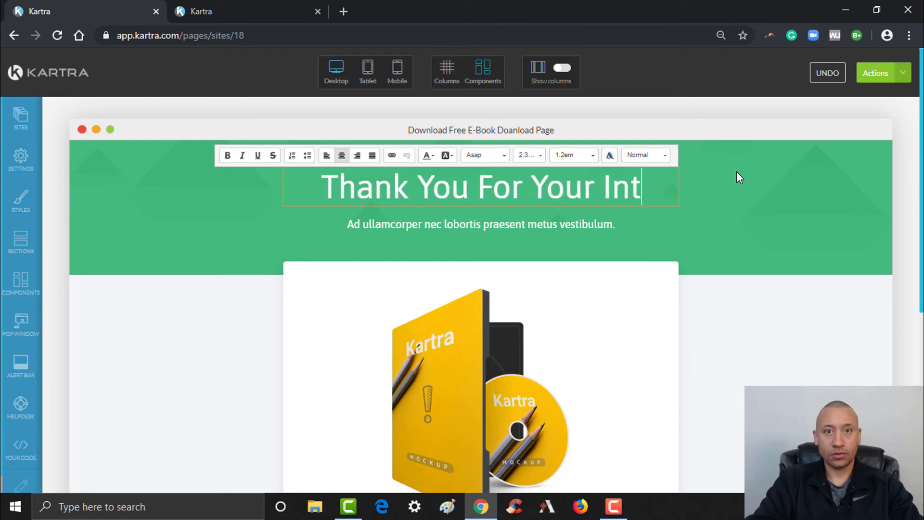
{"action": "type", "text": "erest"}
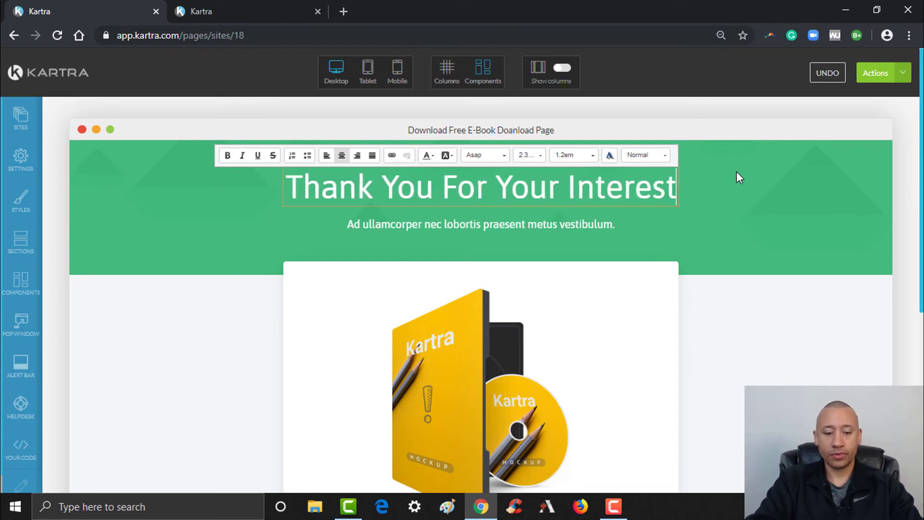
{"action": "type", "text": " In OUr"}
{"action": "type", "text": "Free Ebook"}
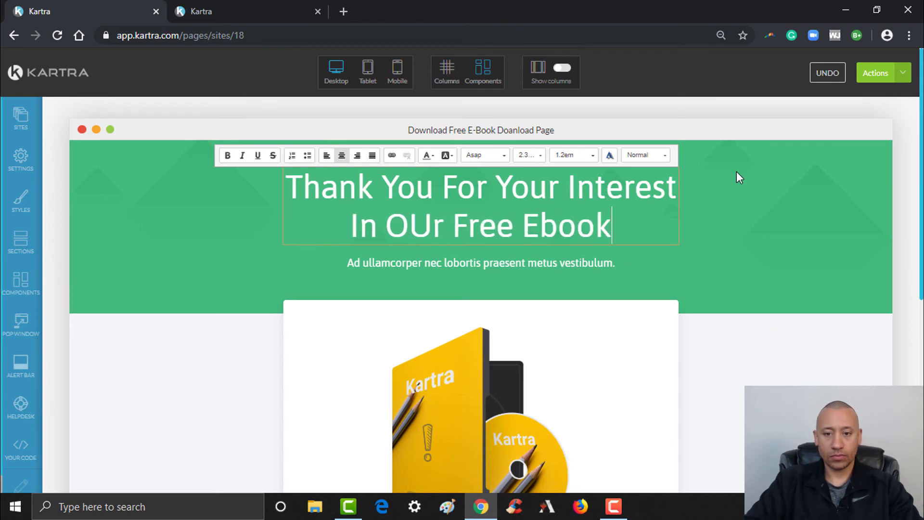
{"action": "key", "text": "BackSpace"}
{"action": "key", "text": "BackSpace"}
{"action": "key", "text": "BackSpace"}
{"action": "key", "text": "BackSpace"}
{"action": "type", "text": "-Book!"}
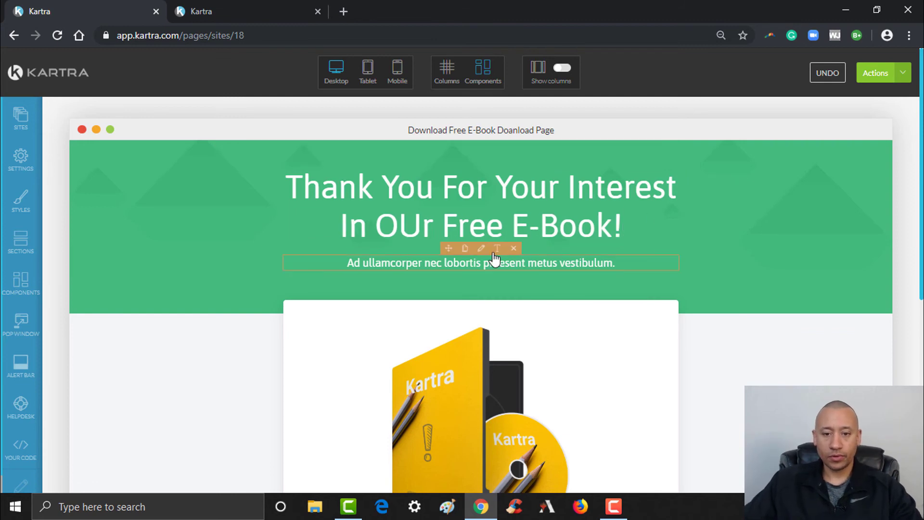
Replace the placeholder subheadline beneath the headline with "Click The Button Below To Download!".
{"action": "left_click", "coordinate": [500, 251]}
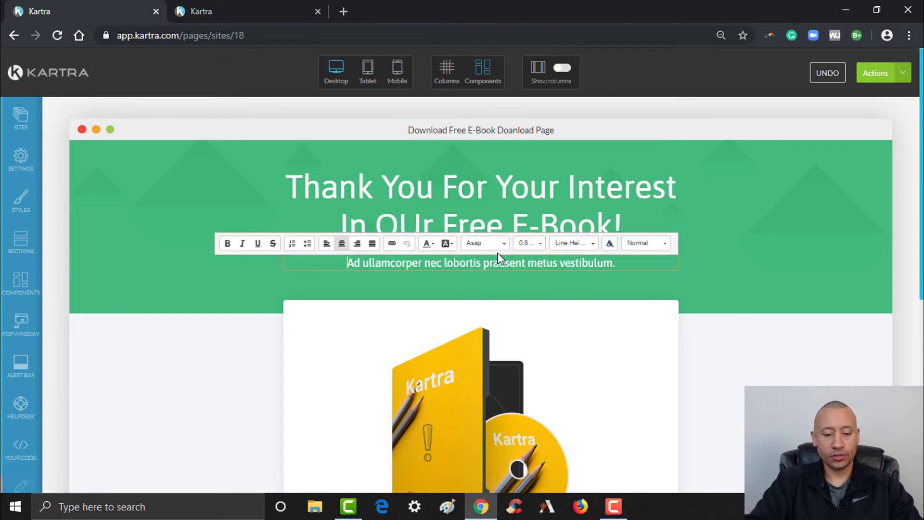
{"action": "key", "text": "ctrl+a"}
{"action": "type", "text": "Click The Button "}
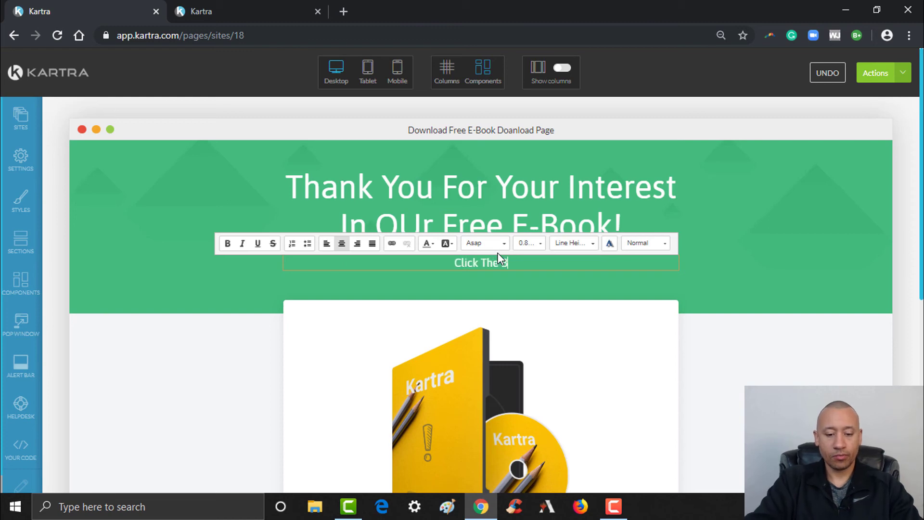
{"action": "type", "text": "Below "}
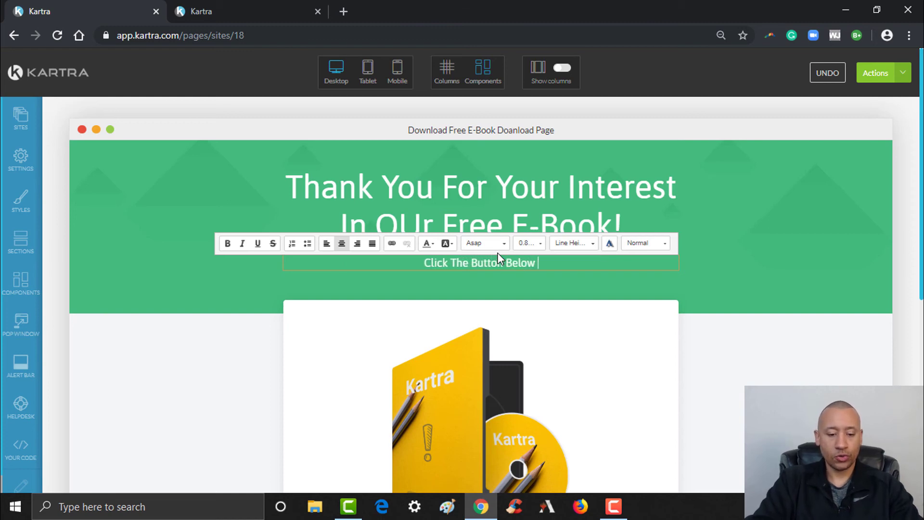
{"action": "type", "text": "To Download"}
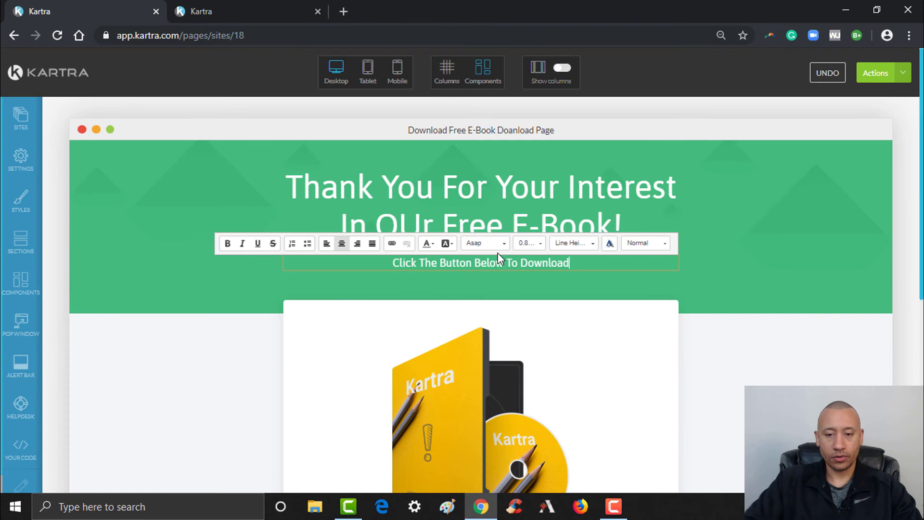
{"action": "type", "text": "!"}
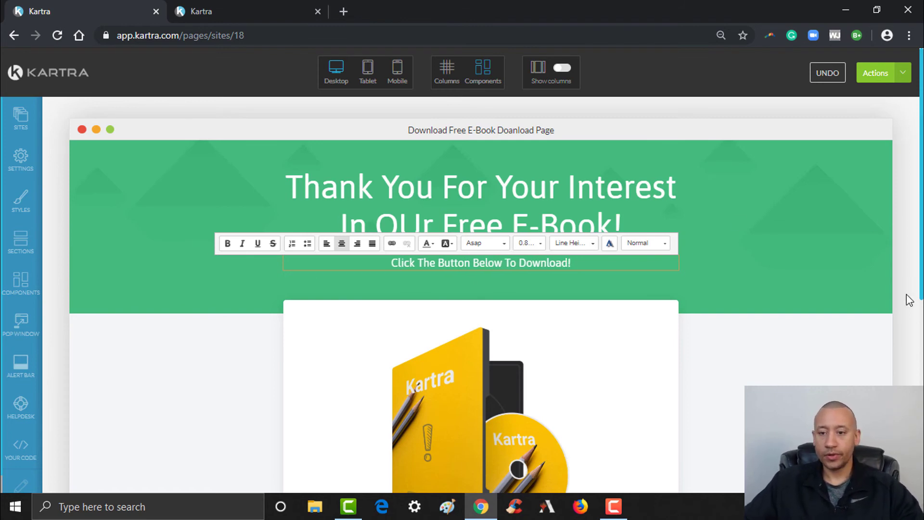
Replace the yellow product box image with the open-book landscape photo from the image library and apply it.
{"action": "left_click_drag", "start_coordinate": [921, 259], "coordinate": [922, 366]}
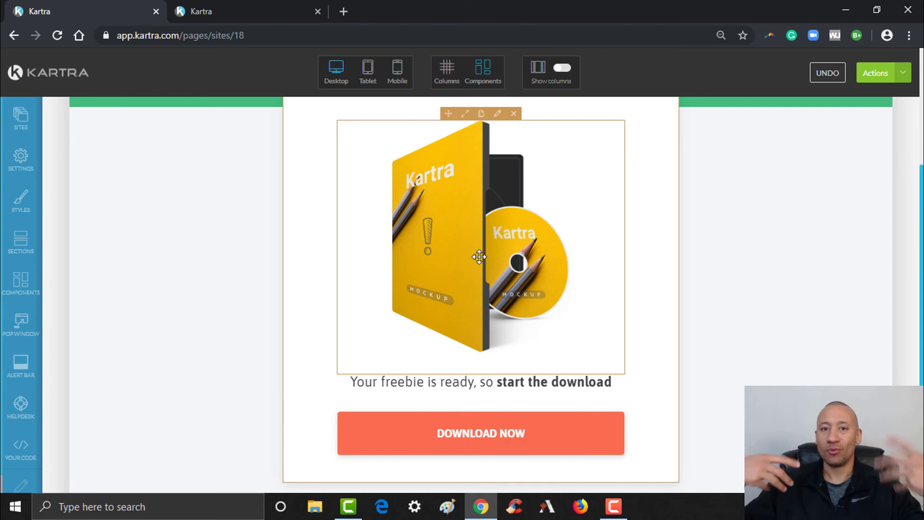
{"action": "left_click", "coordinate": [500, 115]}
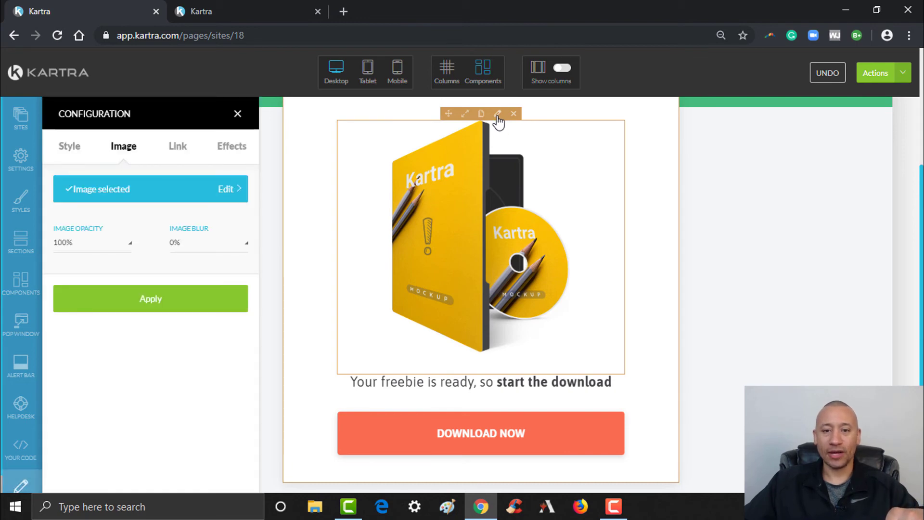
{"action": "left_click", "coordinate": [226, 189]}
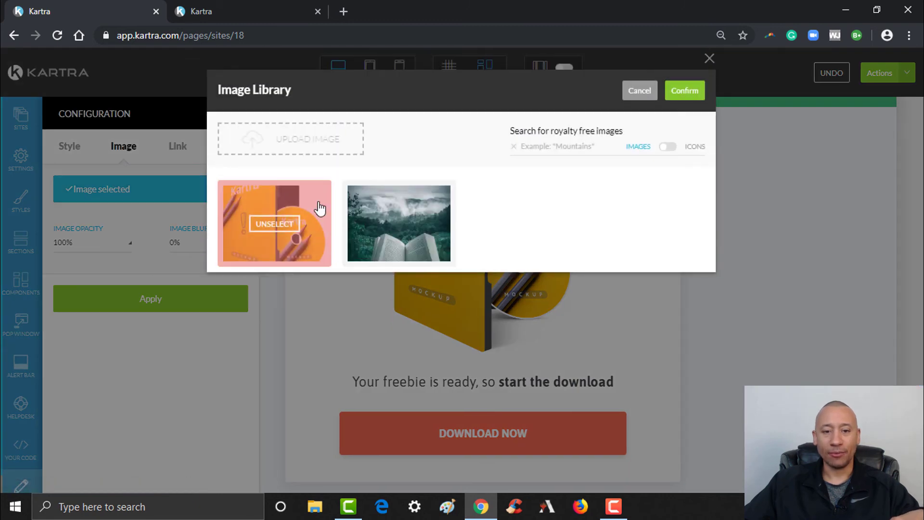
{"action": "left_click", "coordinate": [401, 238]}
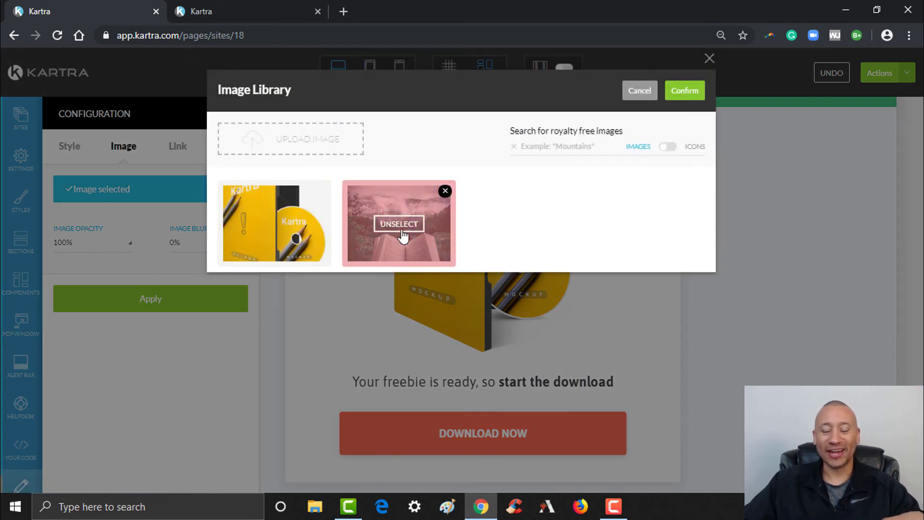
{"action": "left_click", "coordinate": [687, 98]}
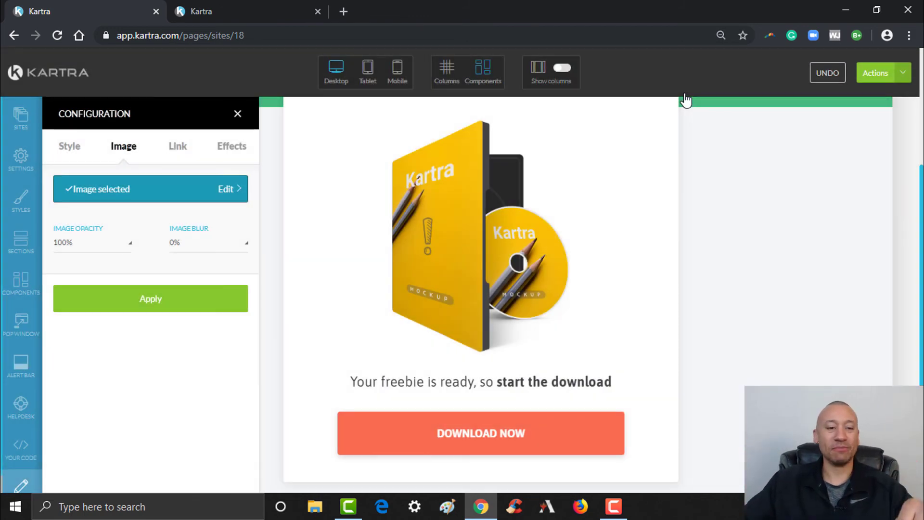
{"action": "left_click", "coordinate": [149, 305]}
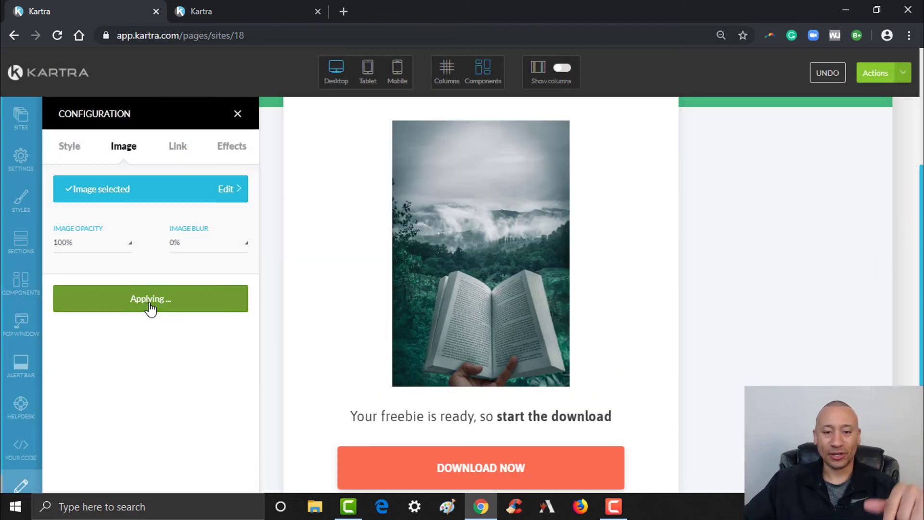
{"action": "scroll", "coordinate": [510, 268], "scroll_direction": "down", "scroll_amount": 3}
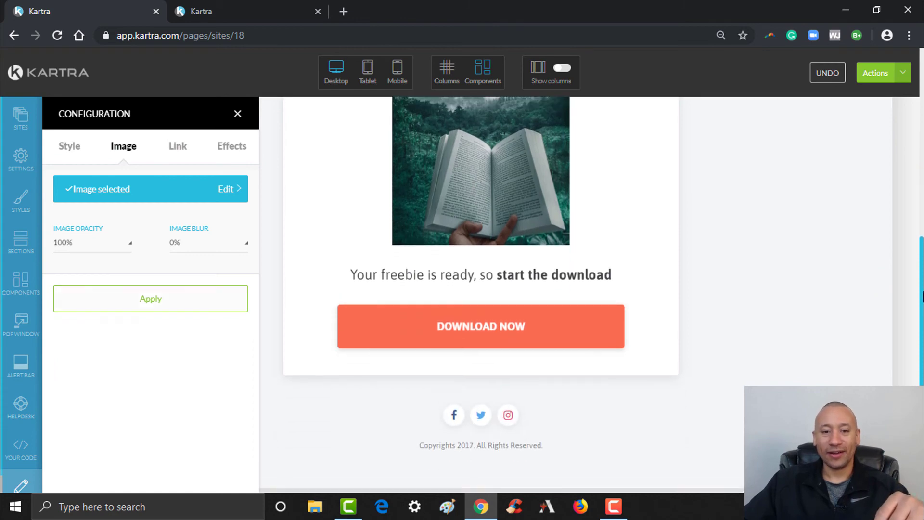
{"action": "left_click", "coordinate": [238, 114]}
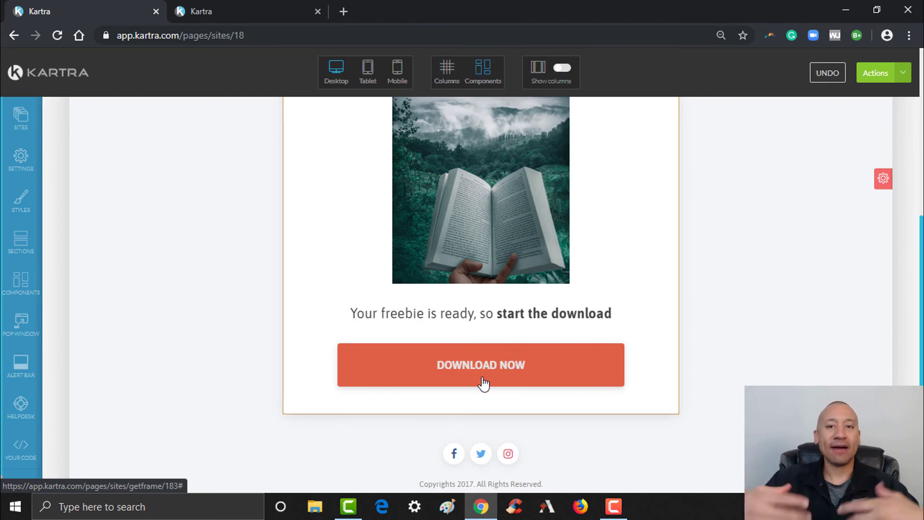
Set the DOWNLOAD NOW button's link to download a file with no category in particular, and view the available files.
{"action": "left_click", "coordinate": [463, 366]}
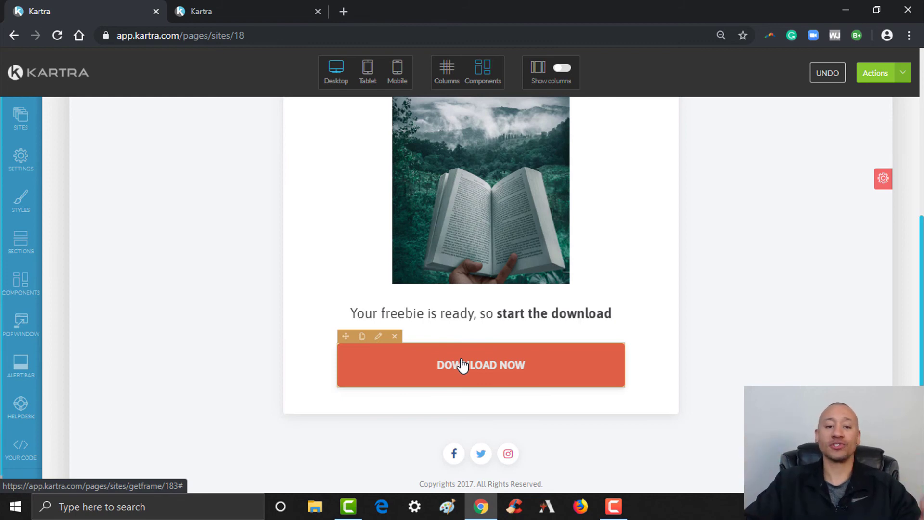
{"action": "left_click", "coordinate": [379, 336]}
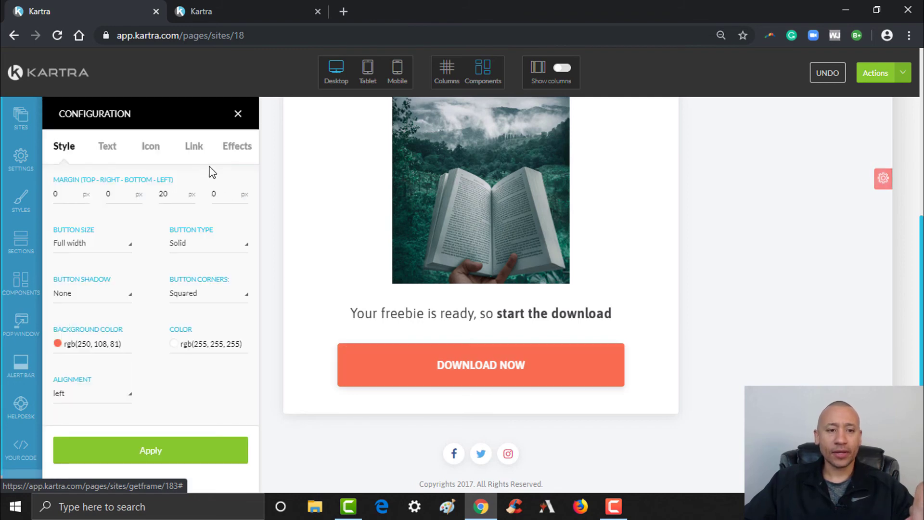
{"action": "left_click", "coordinate": [194, 147]}
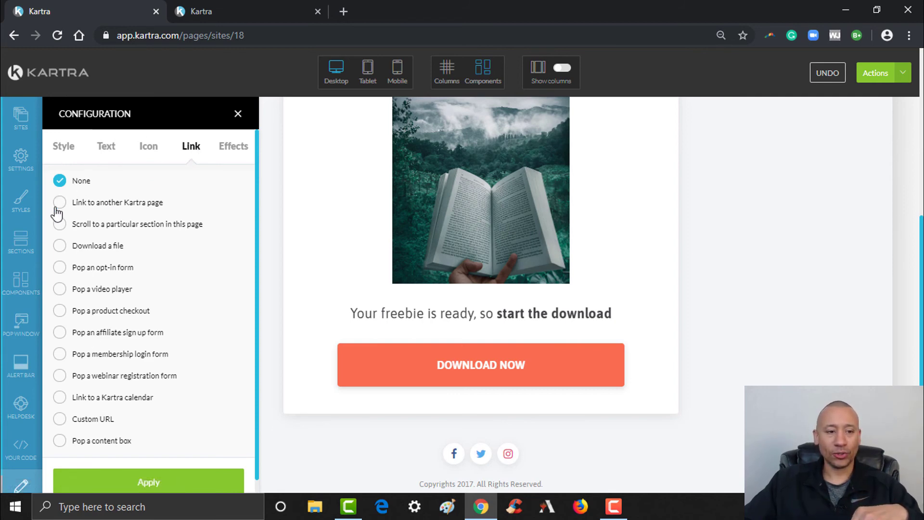
{"action": "left_click", "coordinate": [60, 247]}
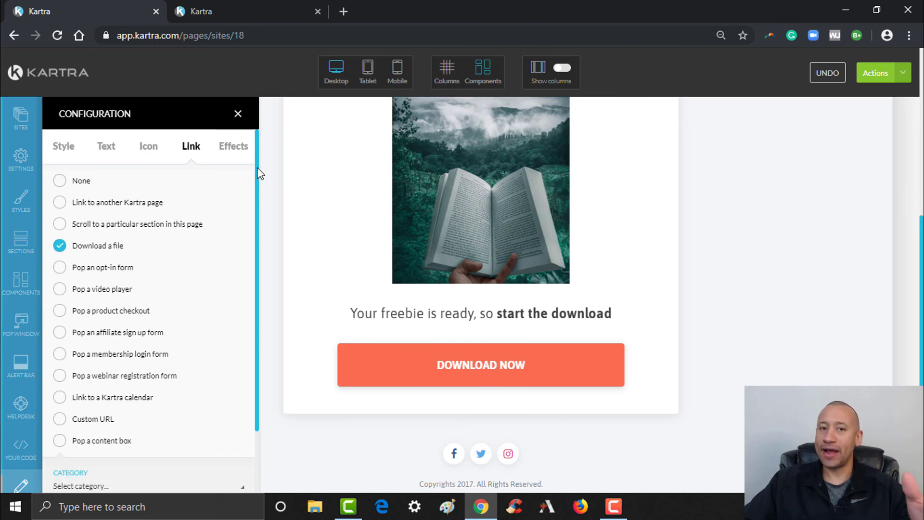
{"action": "left_click_drag", "start_coordinate": [258, 169], "coordinate": [250, 238]}
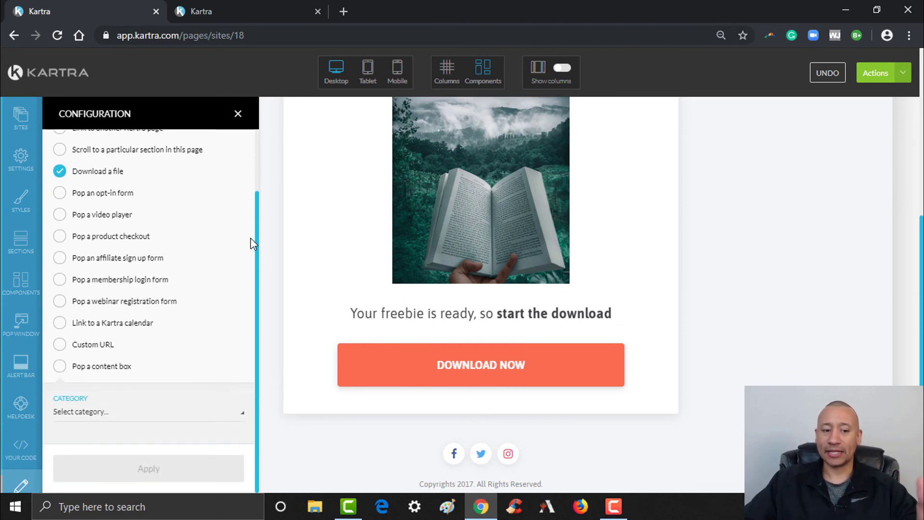
{"action": "left_click", "coordinate": [121, 412]}
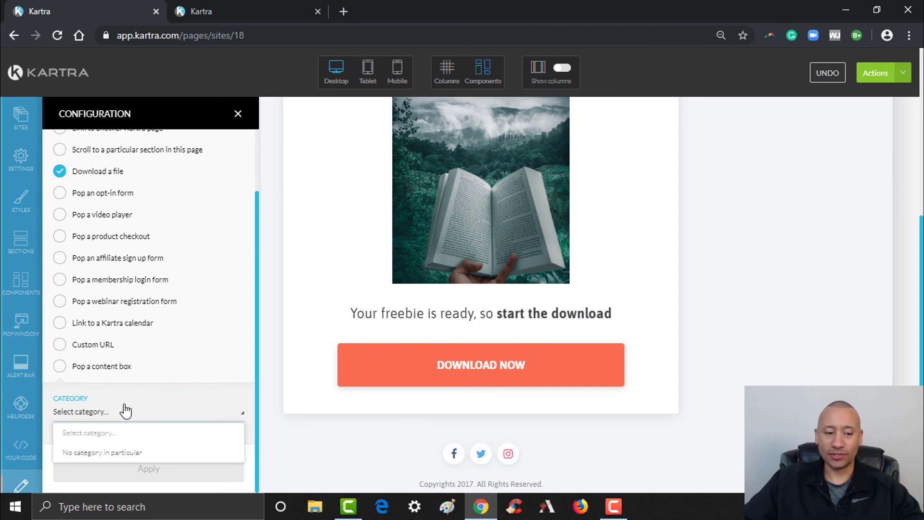
{"action": "left_click", "coordinate": [114, 452]}
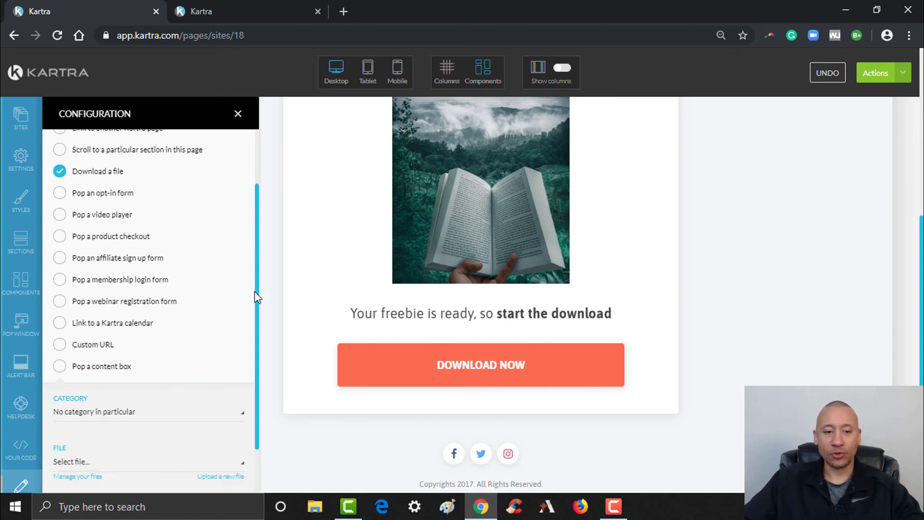
{"action": "scroll", "coordinate": [256, 366], "scroll_direction": "down", "scroll_amount": 1}
{"action": "left_click", "coordinate": [145, 407]}
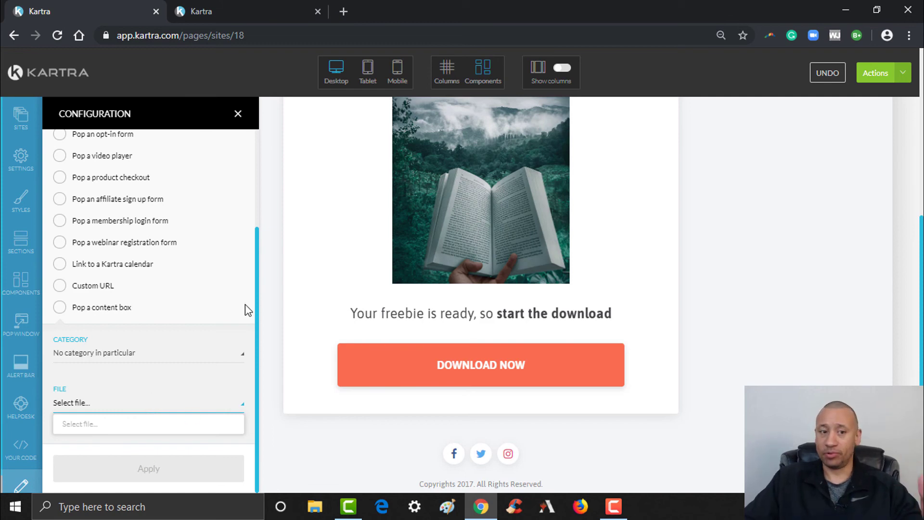
{"action": "scroll", "coordinate": [250, 195], "scroll_direction": "up", "scroll_amount": 3}
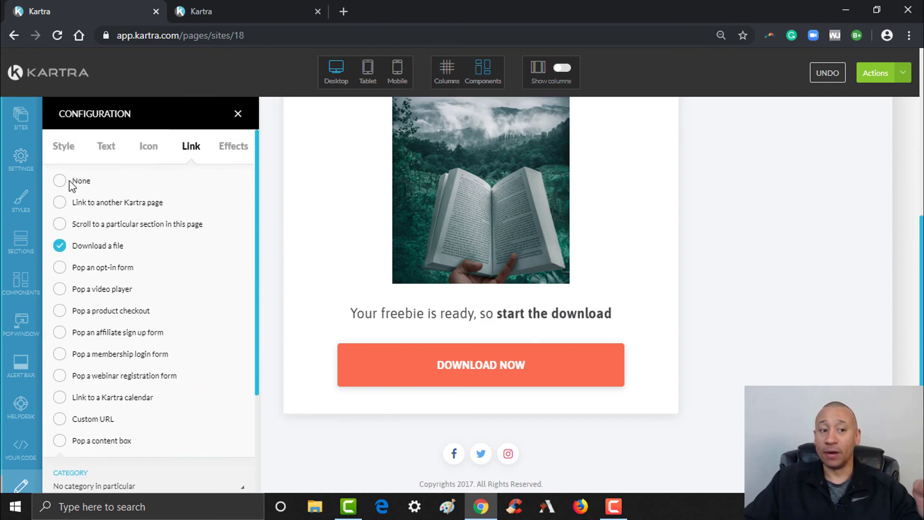
Reset the DOWNLOAD NOW button's link to None, apply it and close the configuration.
{"action": "left_click", "coordinate": [60, 182]}
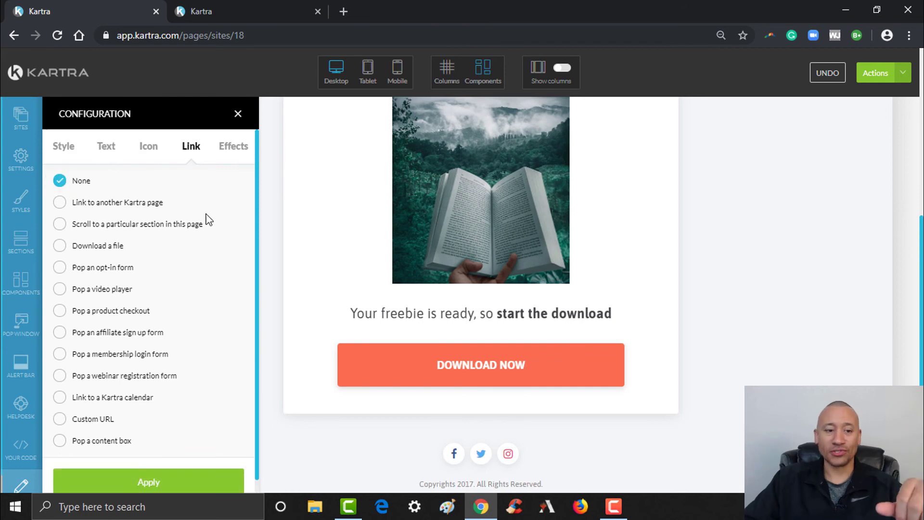
{"action": "left_click", "coordinate": [149, 482]}
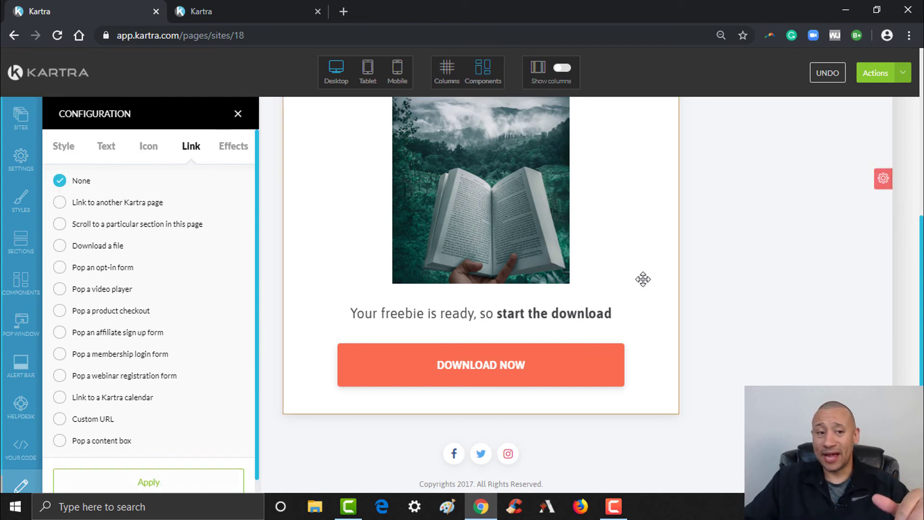
{"action": "left_click", "coordinate": [238, 114]}
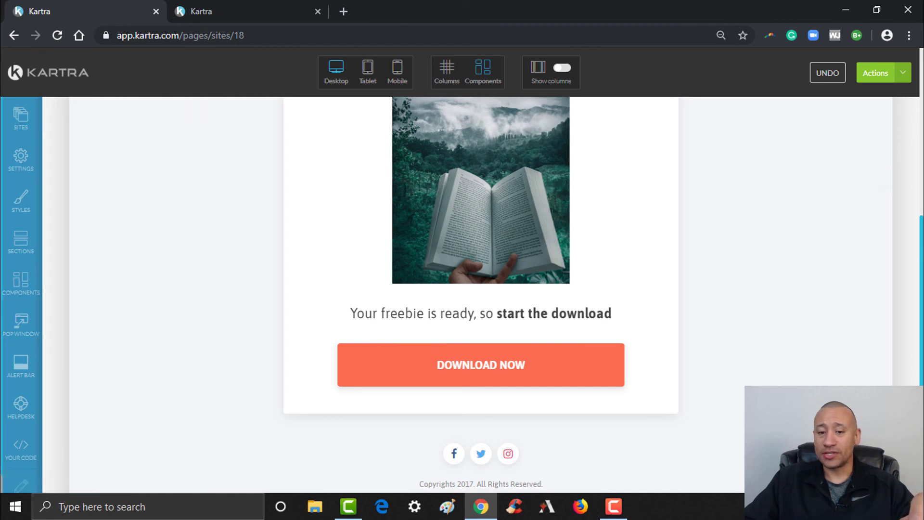
Save the progress on the e-book download page and dismiss the save dialog.
{"action": "scroll", "coordinate": [481, 392], "scroll_direction": "down", "scroll_amount": 1}
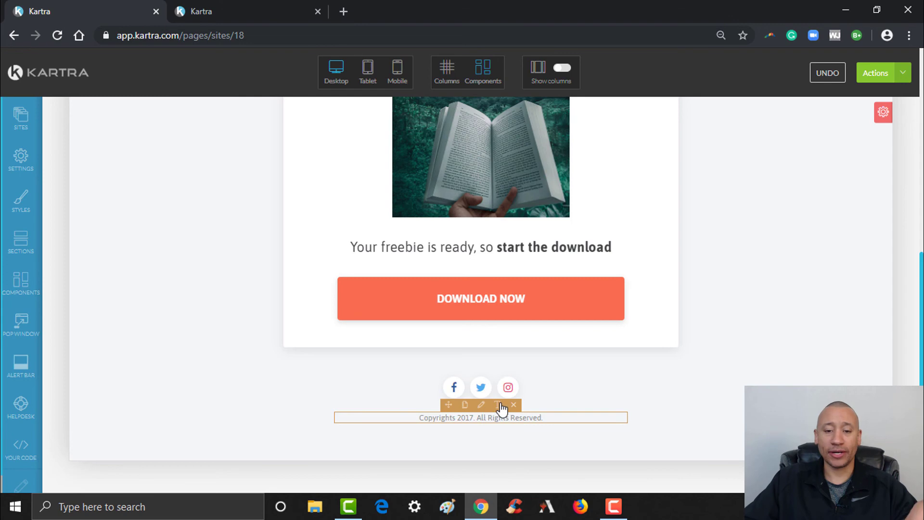
{"action": "scroll", "coordinate": [481, 295], "scroll_direction": "up", "scroll_amount": 5}
{"action": "scroll", "coordinate": [481, 295], "scroll_direction": "up", "scroll_amount": 1}
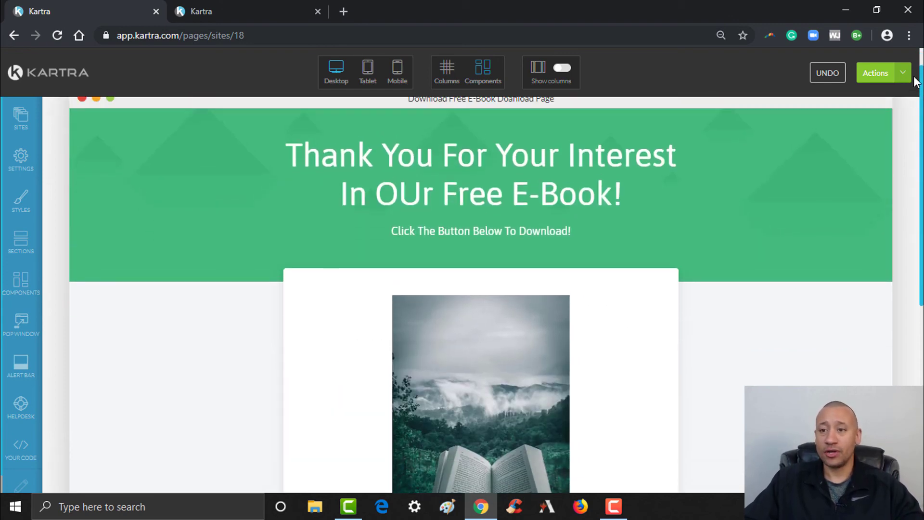
{"action": "left_click", "coordinate": [904, 74]}
{"action": "left_click", "coordinate": [857, 121]}
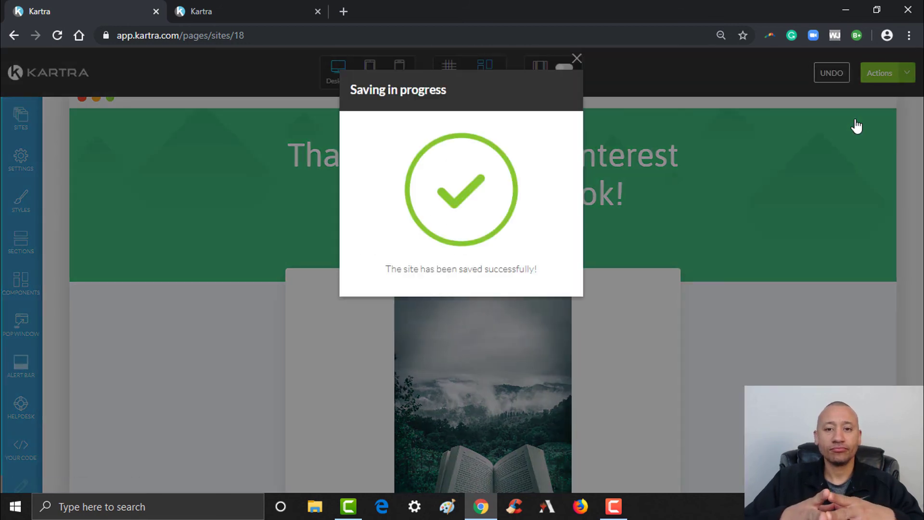
{"action": "left_click", "coordinate": [576, 58]}
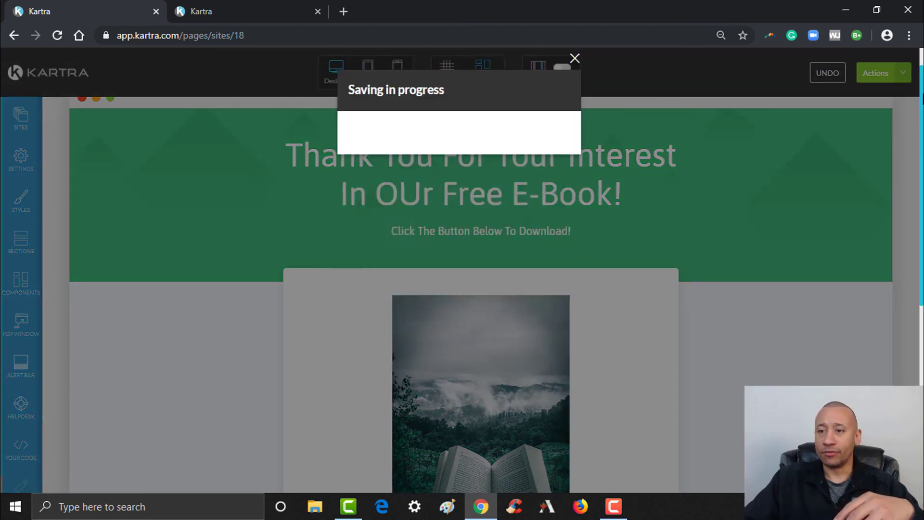
Publish the download page live with a direct page link, view the link's editable domain and ending, and close the publishing dialog.
{"action": "left_click", "coordinate": [905, 74]}
{"action": "left_click", "coordinate": [831, 166]}
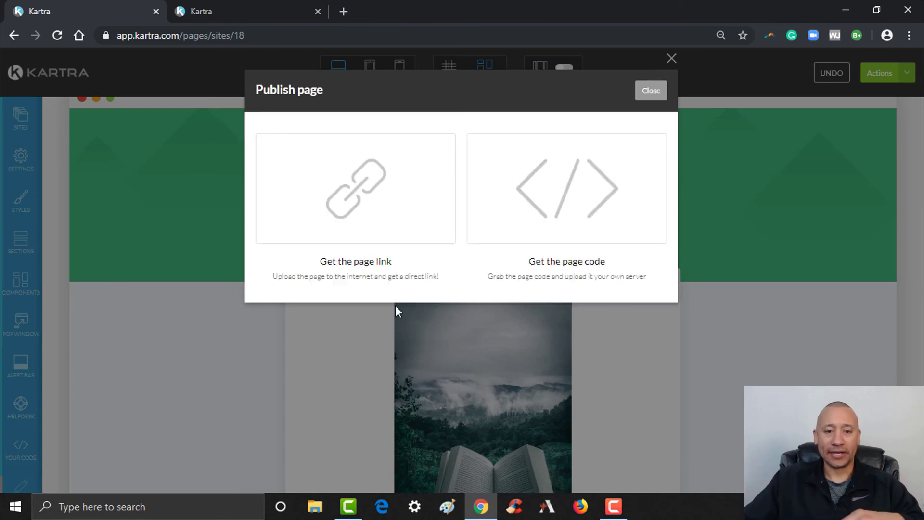
{"action": "left_click", "coordinate": [398, 186]}
{"action": "left_click_drag", "start_coordinate": [410, 341], "coordinate": [343, 345]}
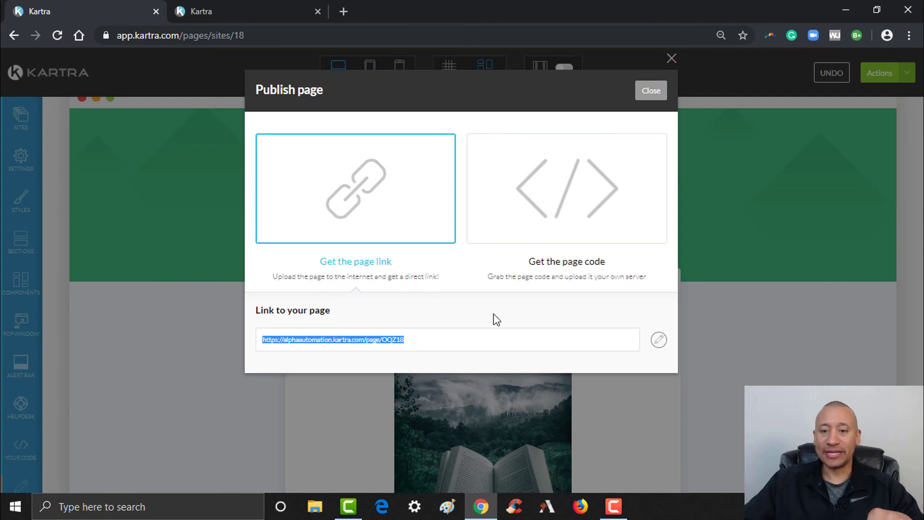
{"action": "left_click", "coordinate": [663, 343]}
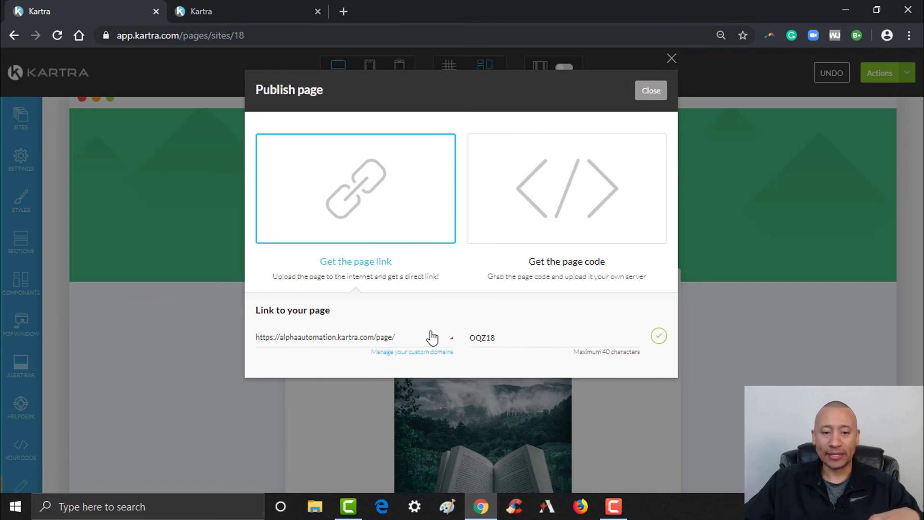
{"action": "left_click", "coordinate": [660, 337]}
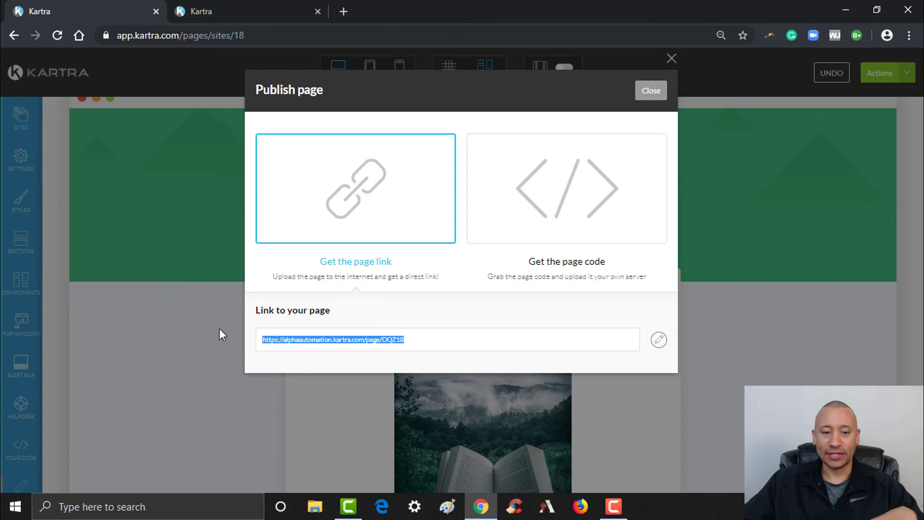
{"action": "left_click", "coordinate": [659, 94]}
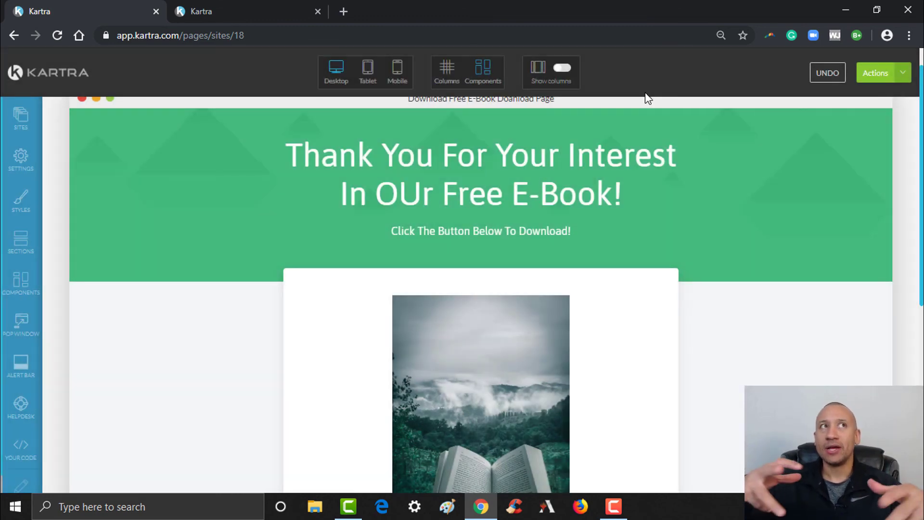
Exit the page editor and return to the dashboard.
{"action": "left_click", "coordinate": [908, 73]}
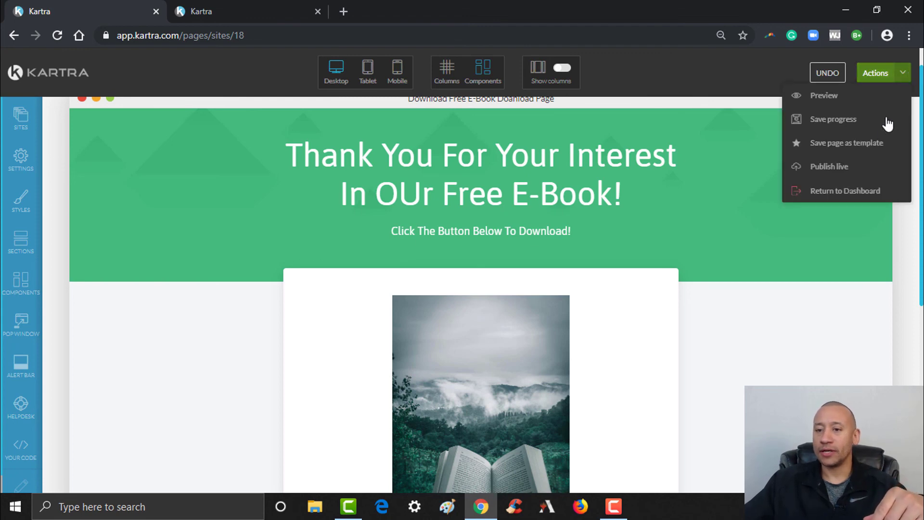
{"action": "left_click", "coordinate": [849, 192]}
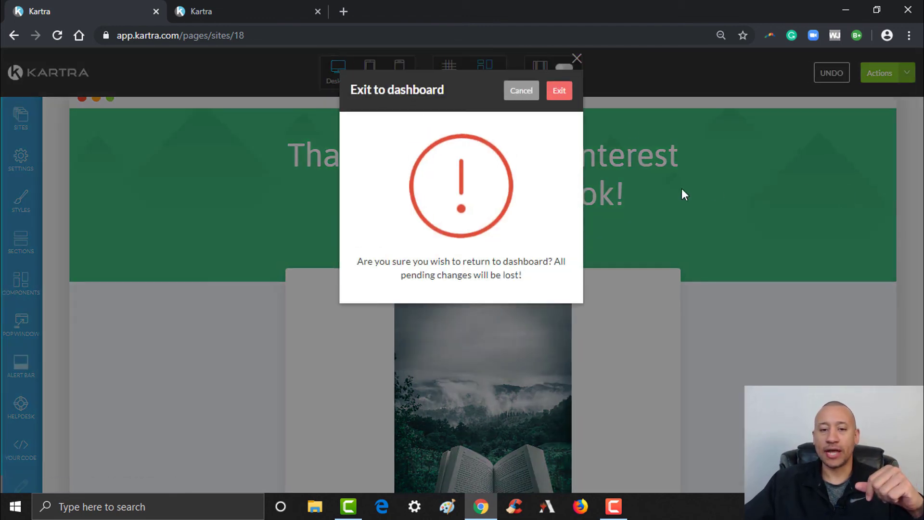
{"action": "left_click", "coordinate": [554, 92]}
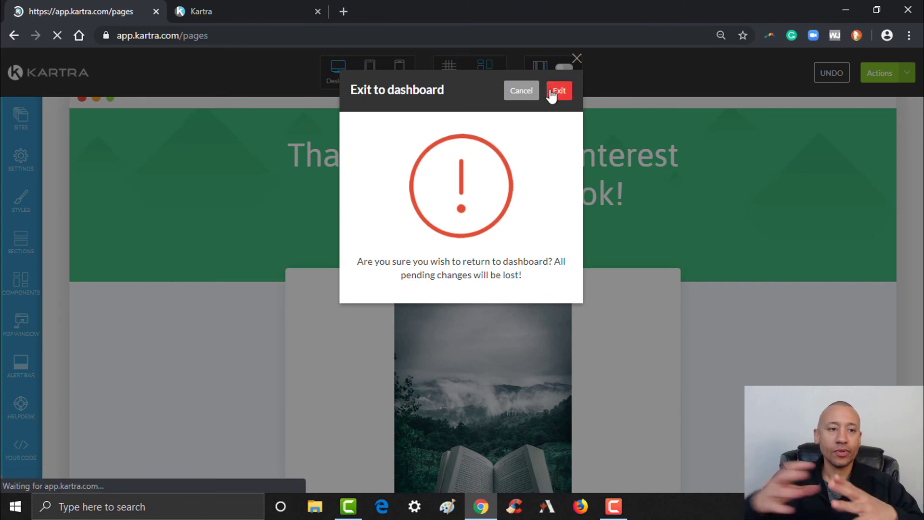